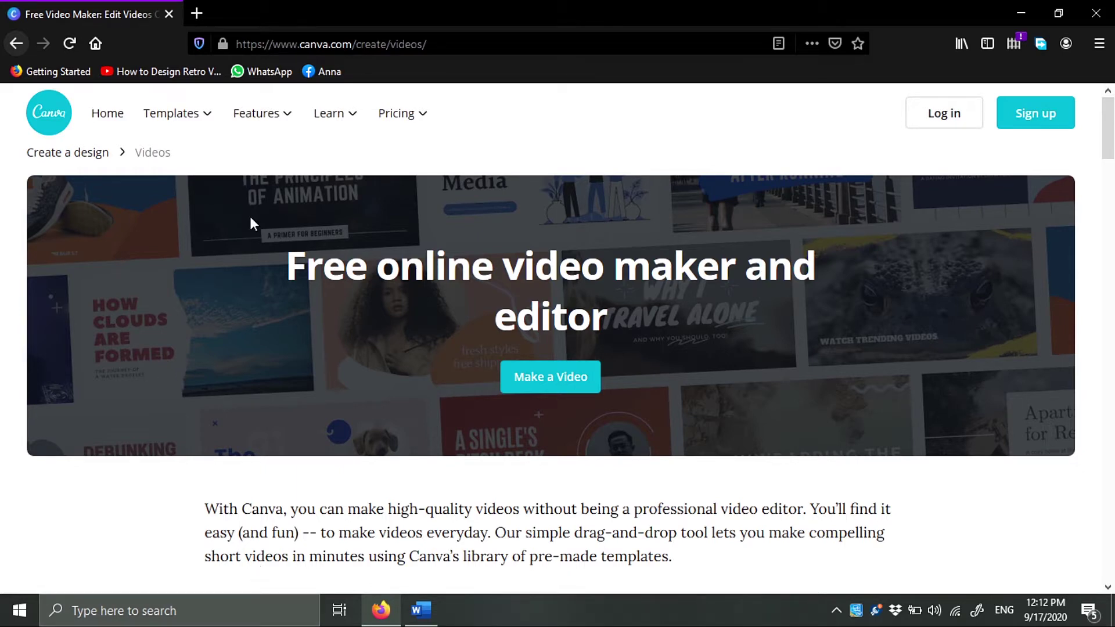
Start a new blank video design from the Canva home page.
key(ctrl+l)
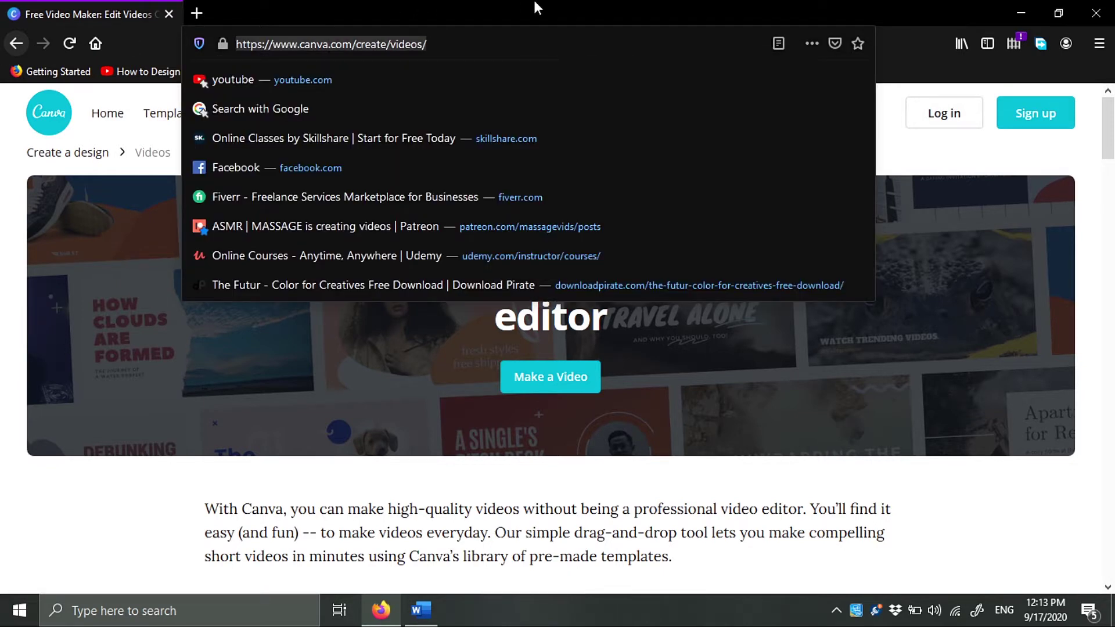
key(Escape)
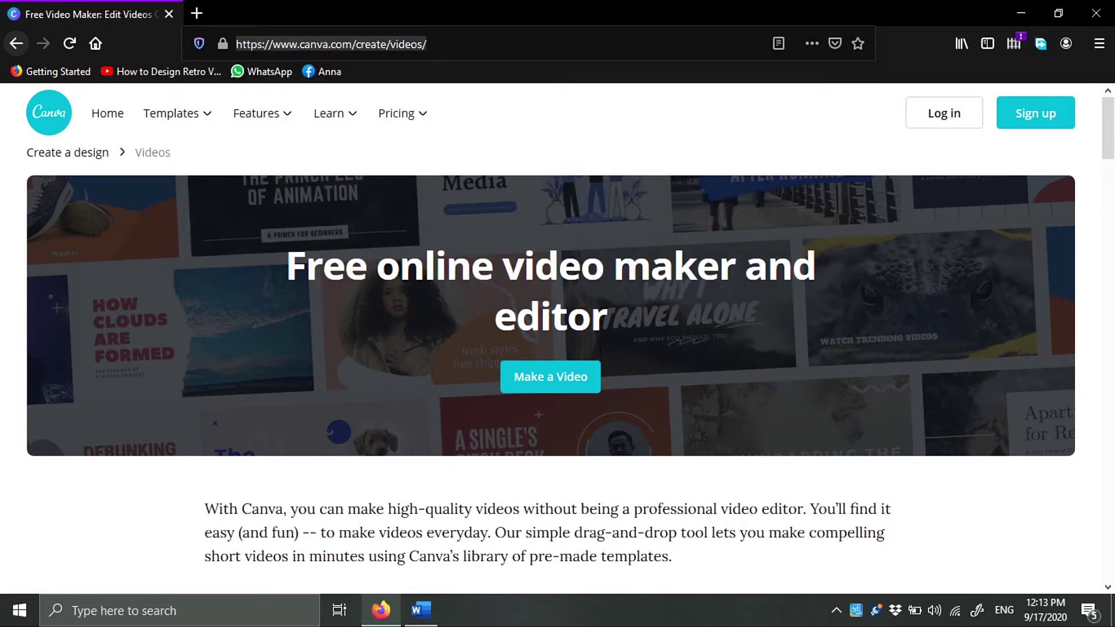
click(569, 393)
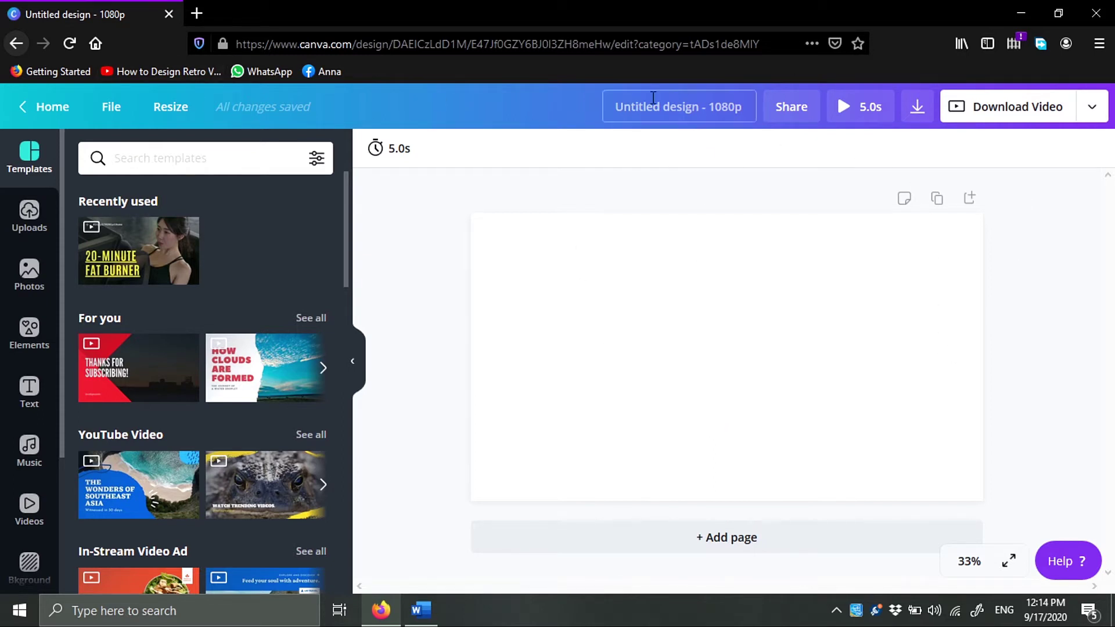
Resize the design to Instagram Post, 1080 × 1080 px.
click(171, 110)
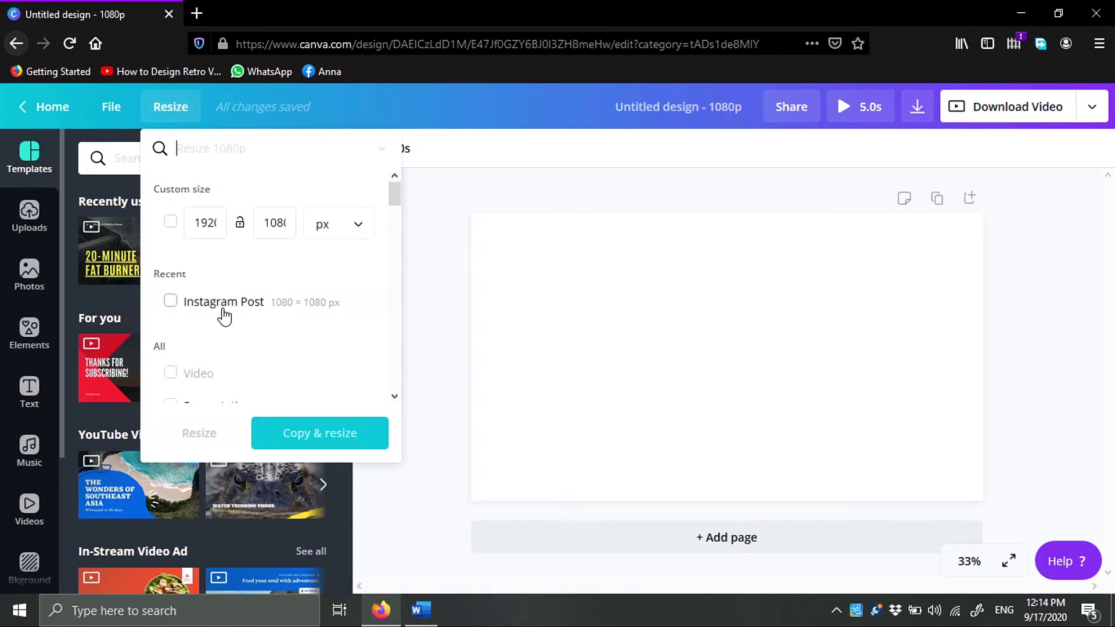
scroll(224, 317, down, 3)
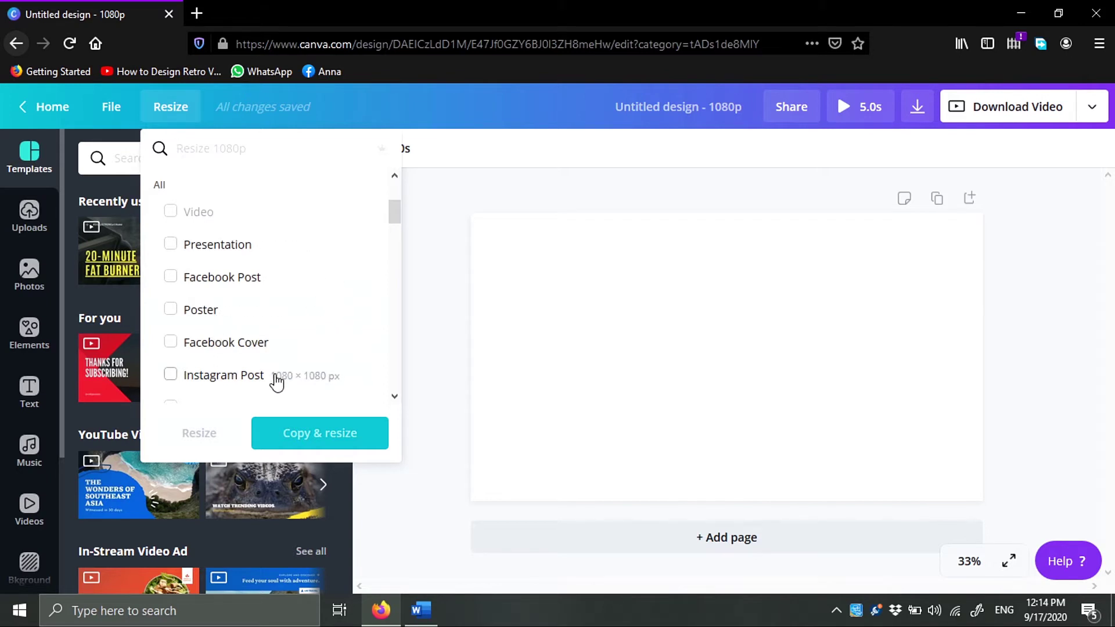
click(177, 380)
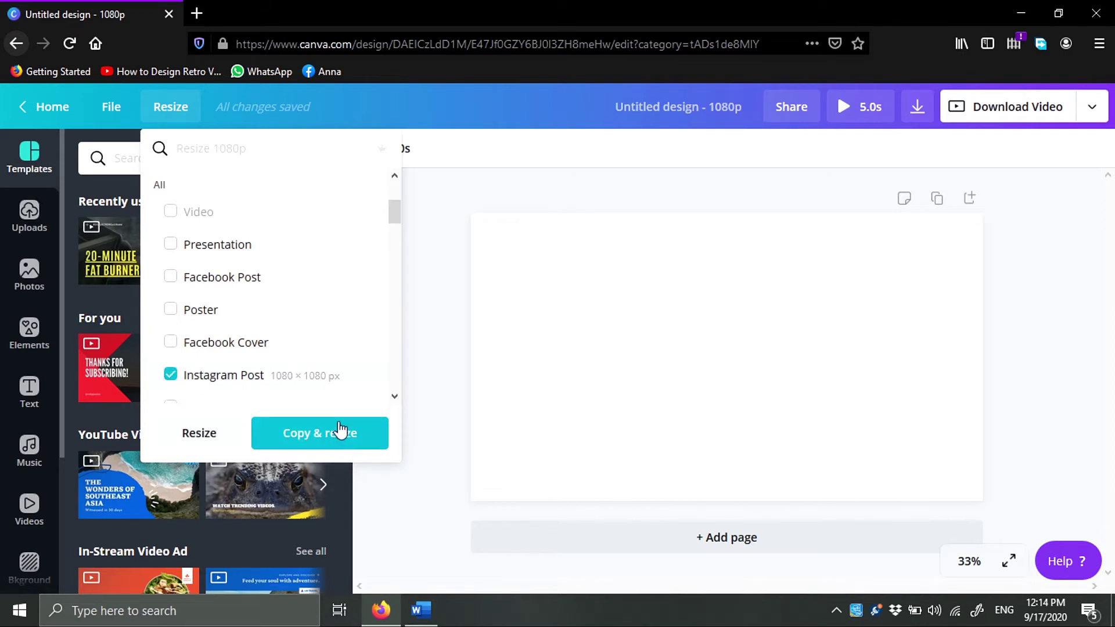
click(191, 433)
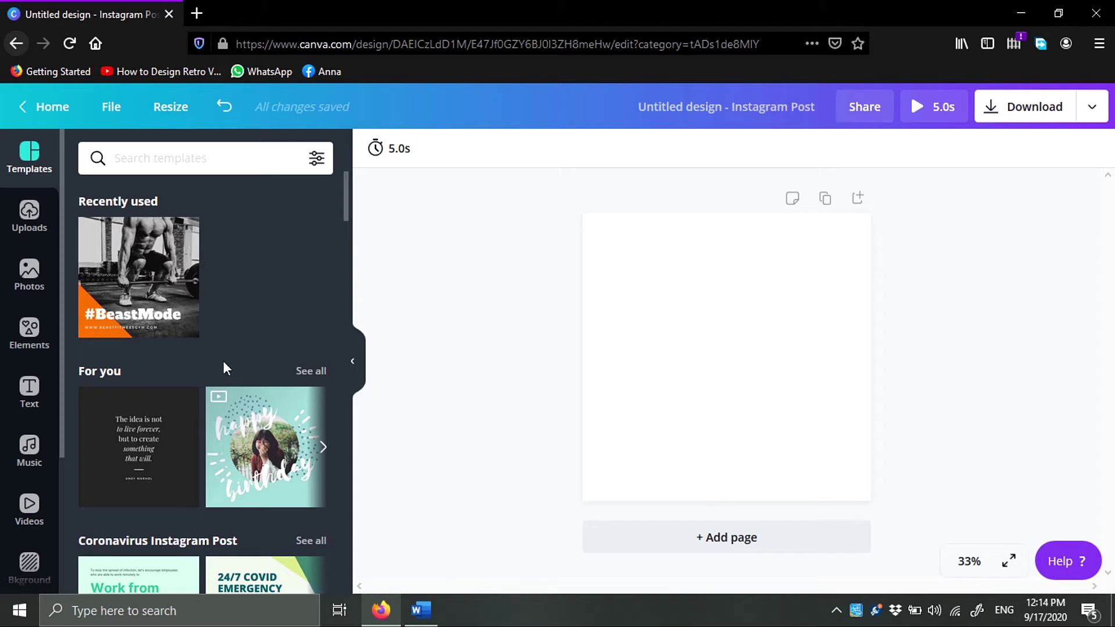
Add the 16.6s uploaded video of the man with a phone to the page.
click(39, 226)
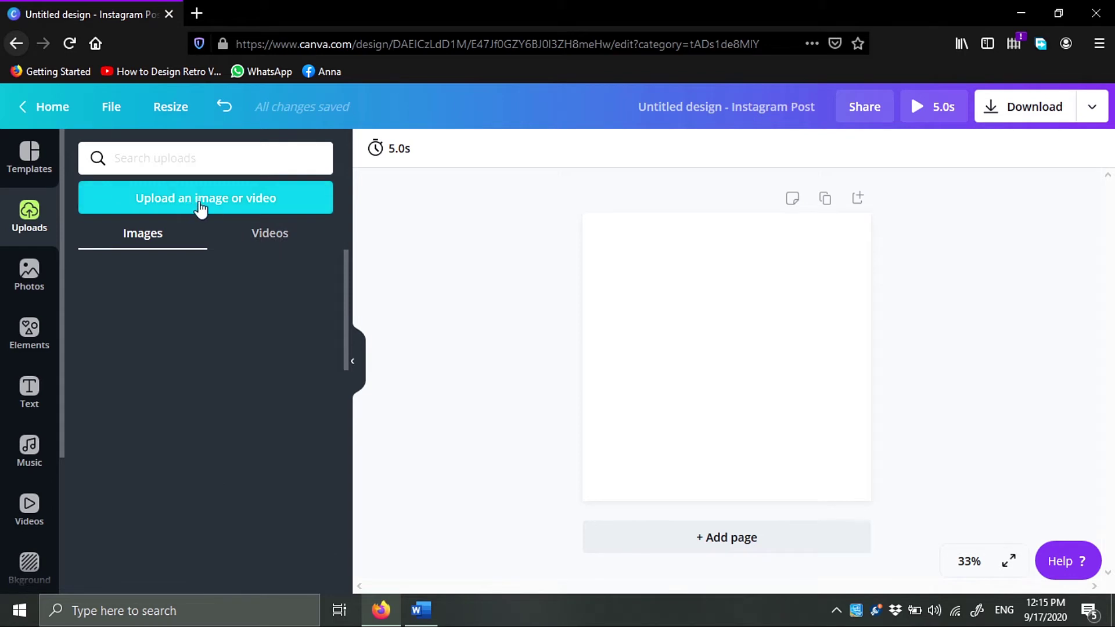
click(203, 208)
click(104, 251)
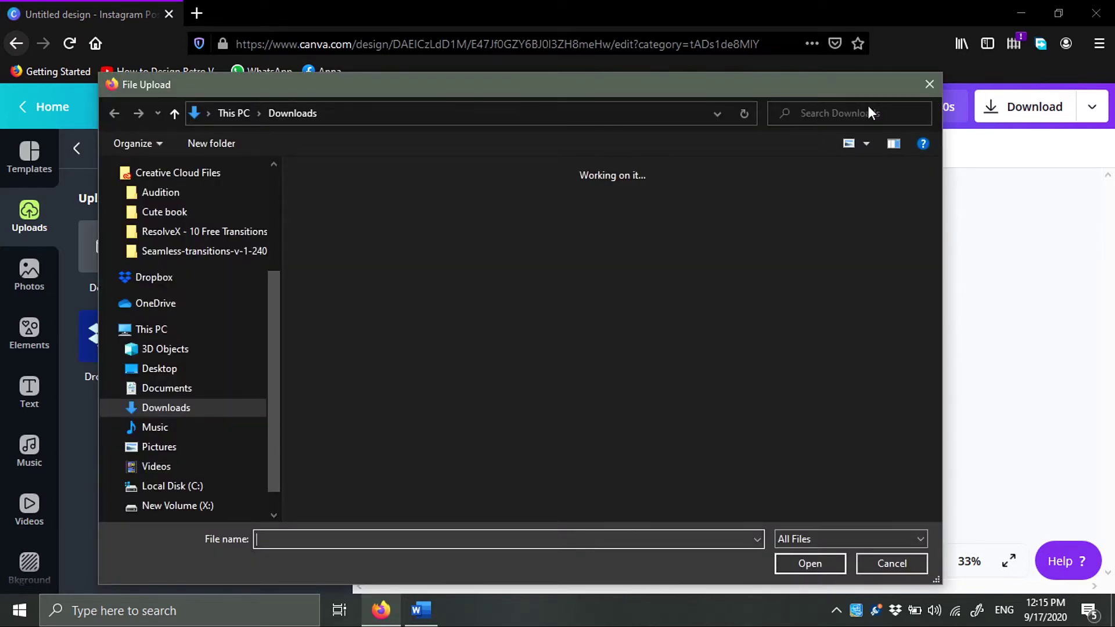
click(932, 88)
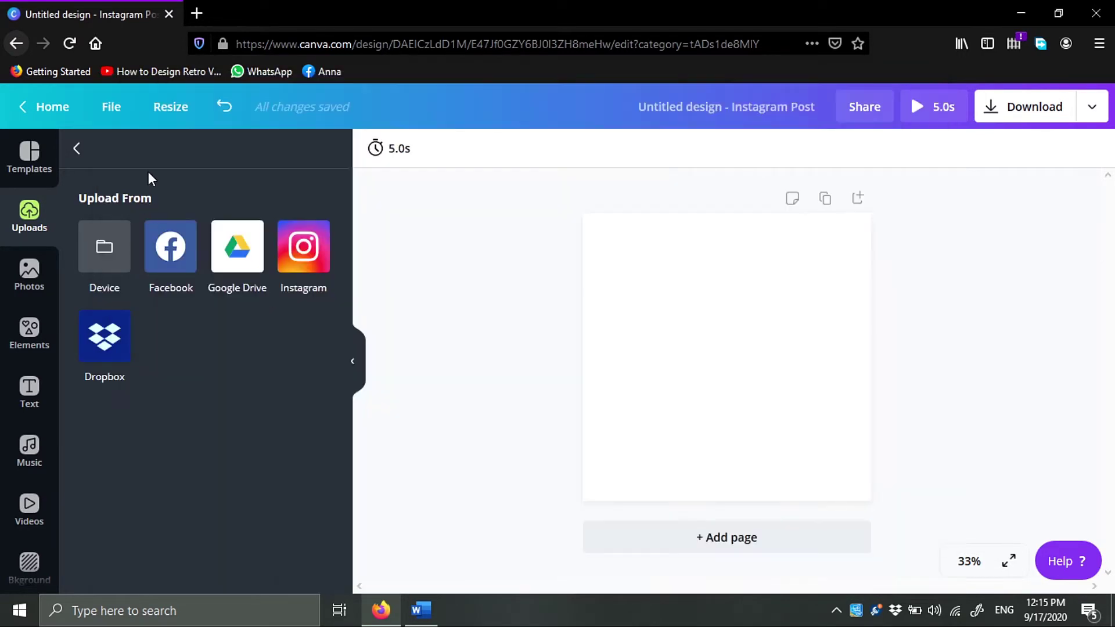
click(83, 153)
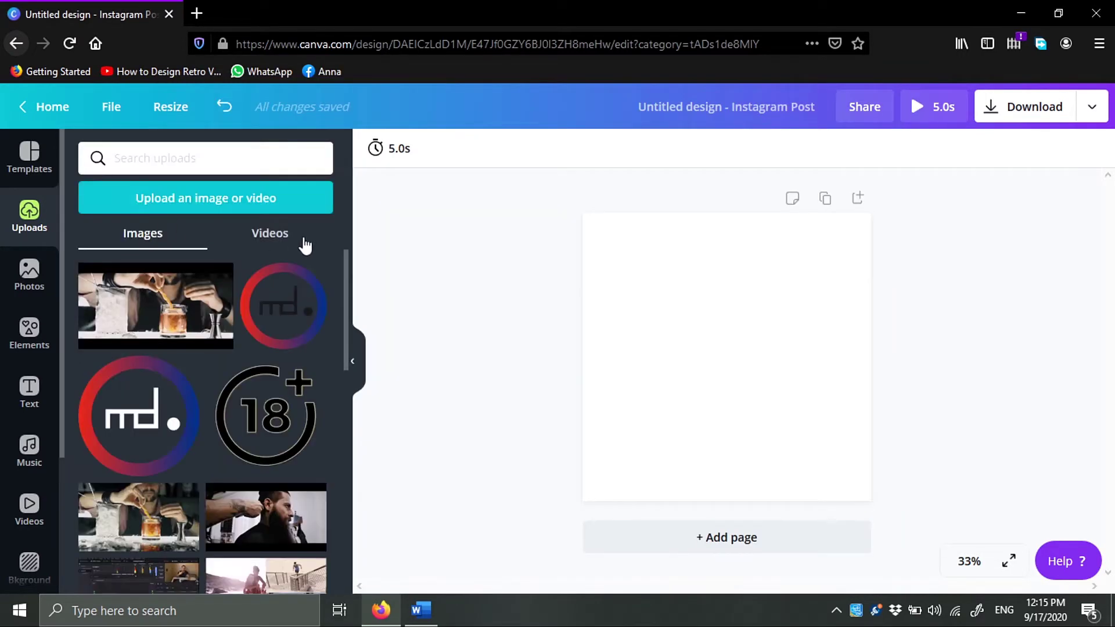
click(271, 234)
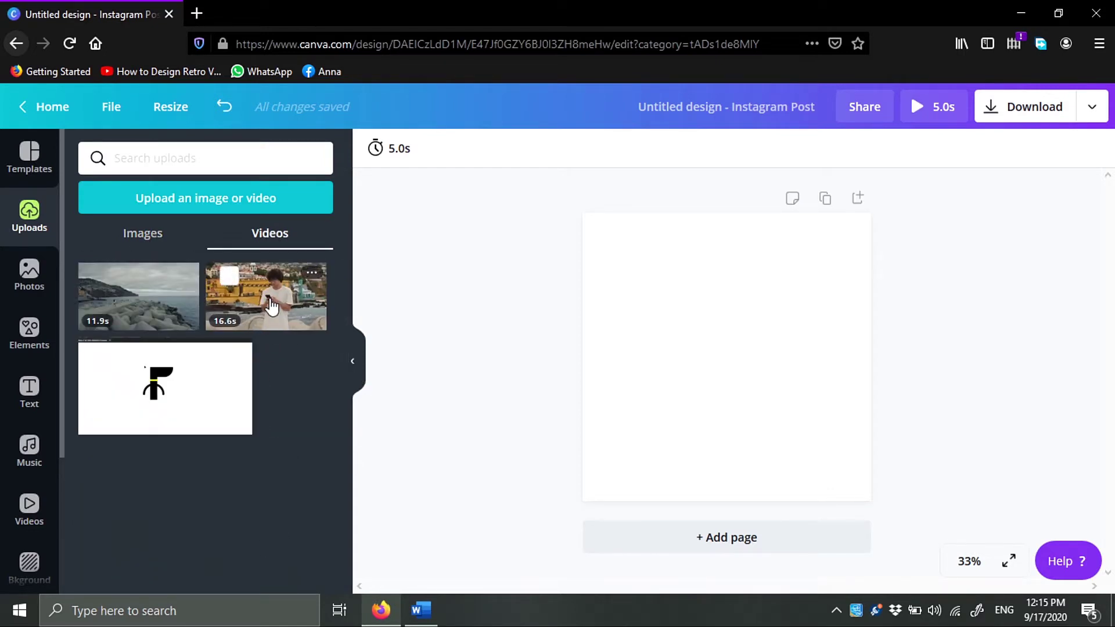
click(271, 306)
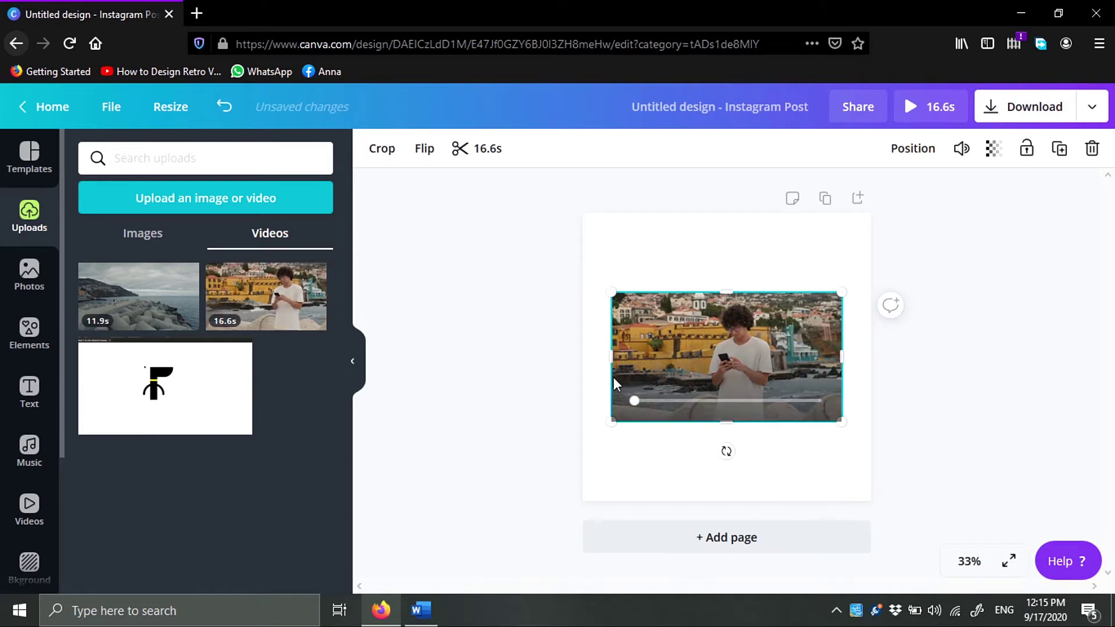
Resize the clip on the right of the page and crop it to reposition the footage.
drag(610, 356, 714, 365)
drag(845, 290, 859, 279)
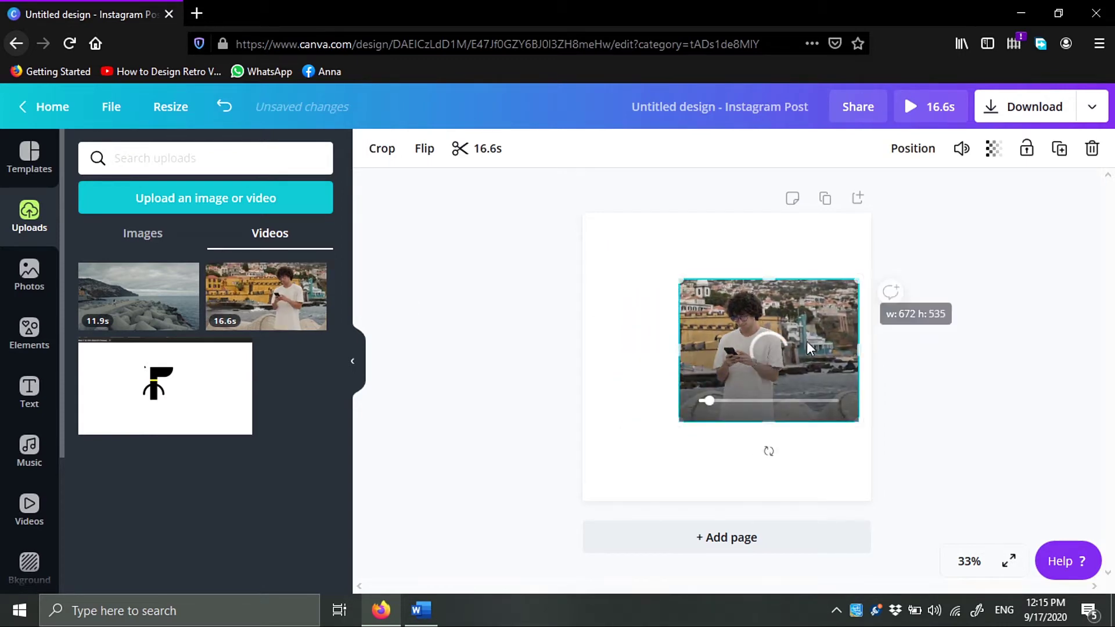
drag(802, 356, 802, 370)
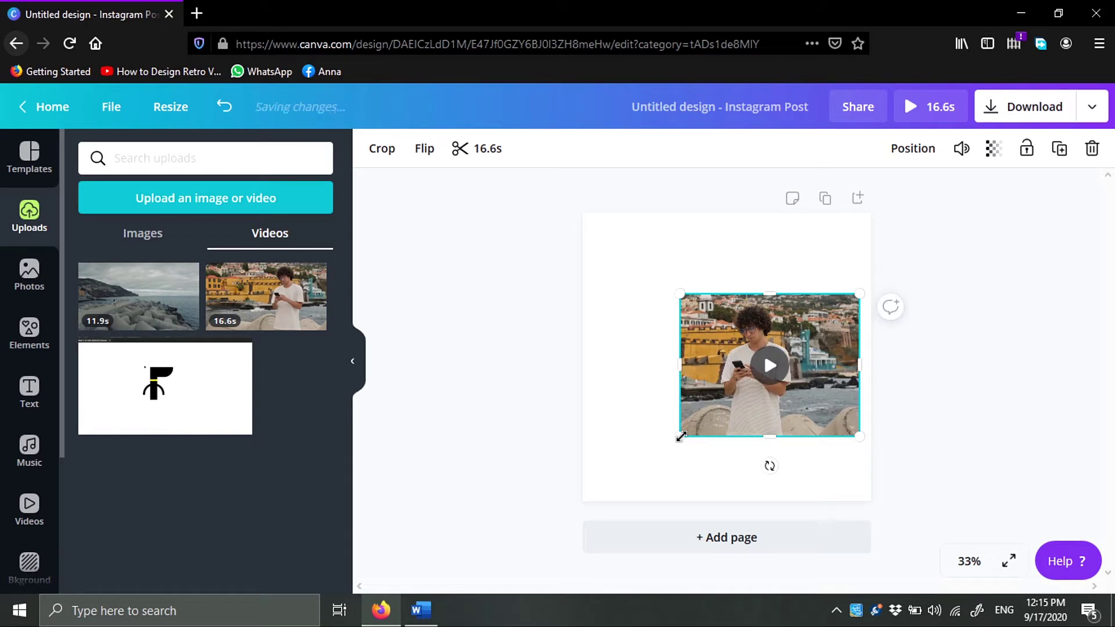
drag(782, 438, 787, 456)
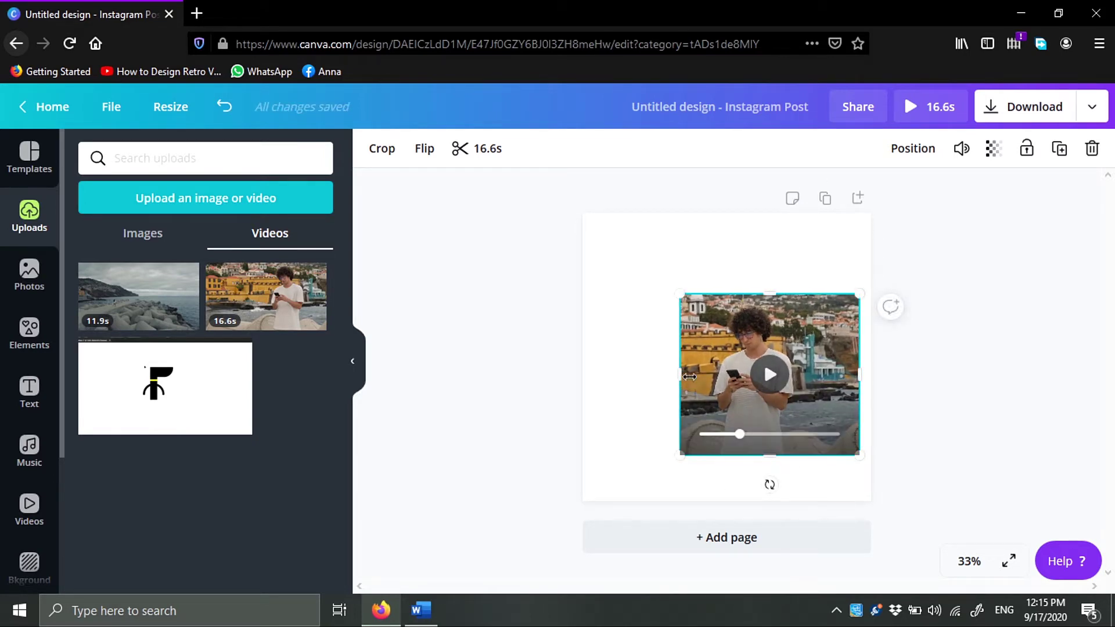
mouse_move(687, 376)
mouse_down()
mouse_move(712, 376)
mouse_move(695, 376)
mouse_up()
double_click(769, 337)
drag(760, 392, 800, 390)
Confirm the crop and check the trim, keeping the clip's full 16.6s length.
click(417, 150)
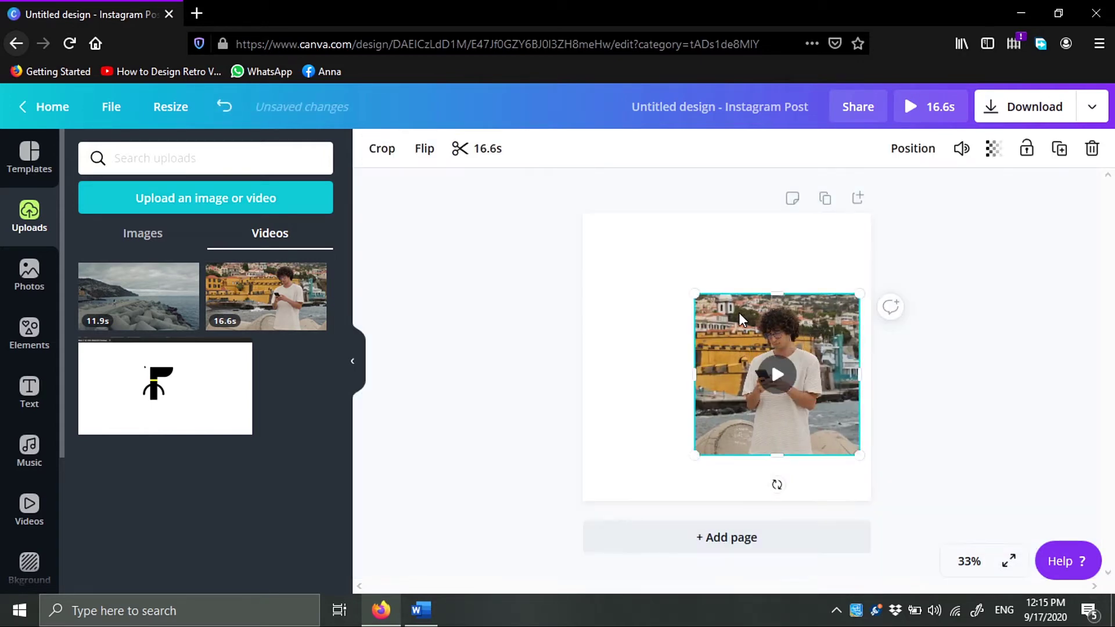
click(481, 153)
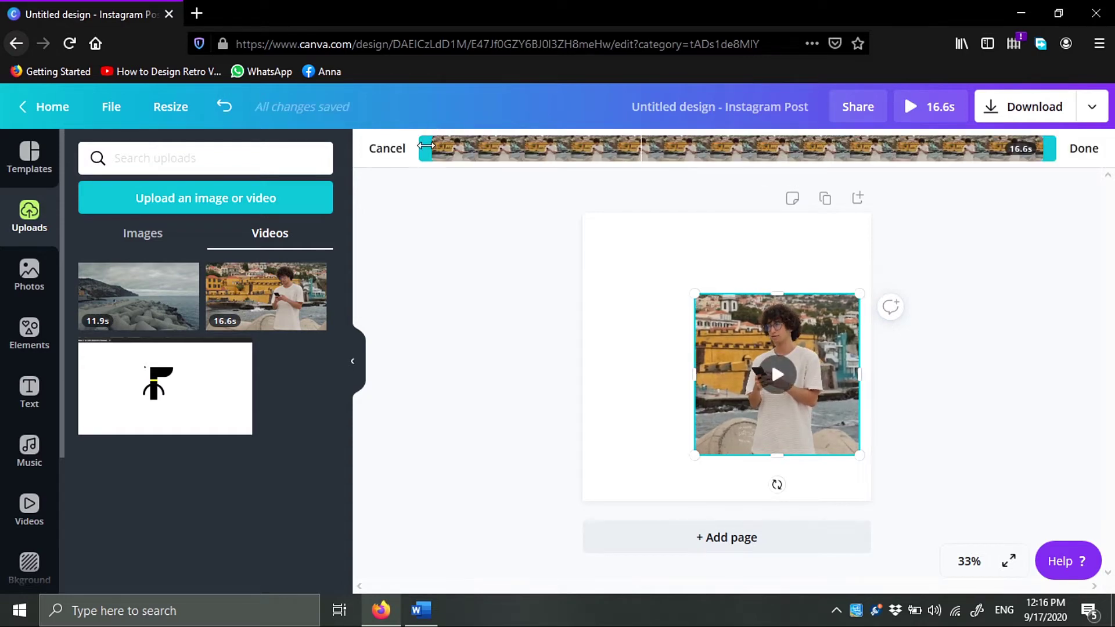
mouse_move(423, 149)
mouse_down()
mouse_move(516, 150)
mouse_move(405, 156)
mouse_up()
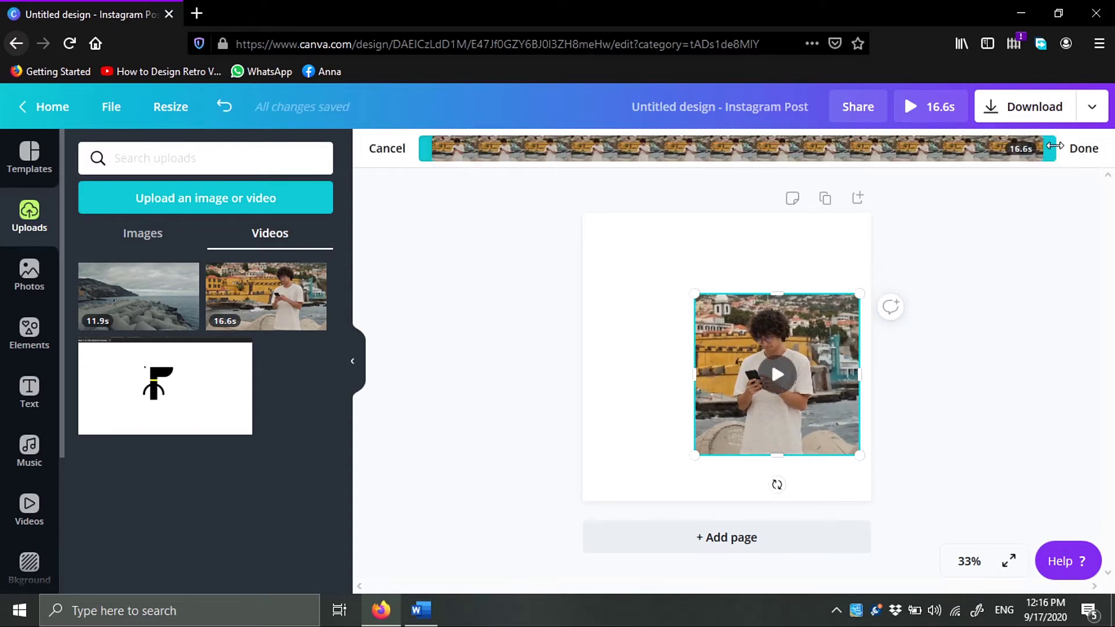
mouse_move(1055, 145)
mouse_down()
mouse_move(920, 148)
mouse_move(1056, 148)
mouse_up()
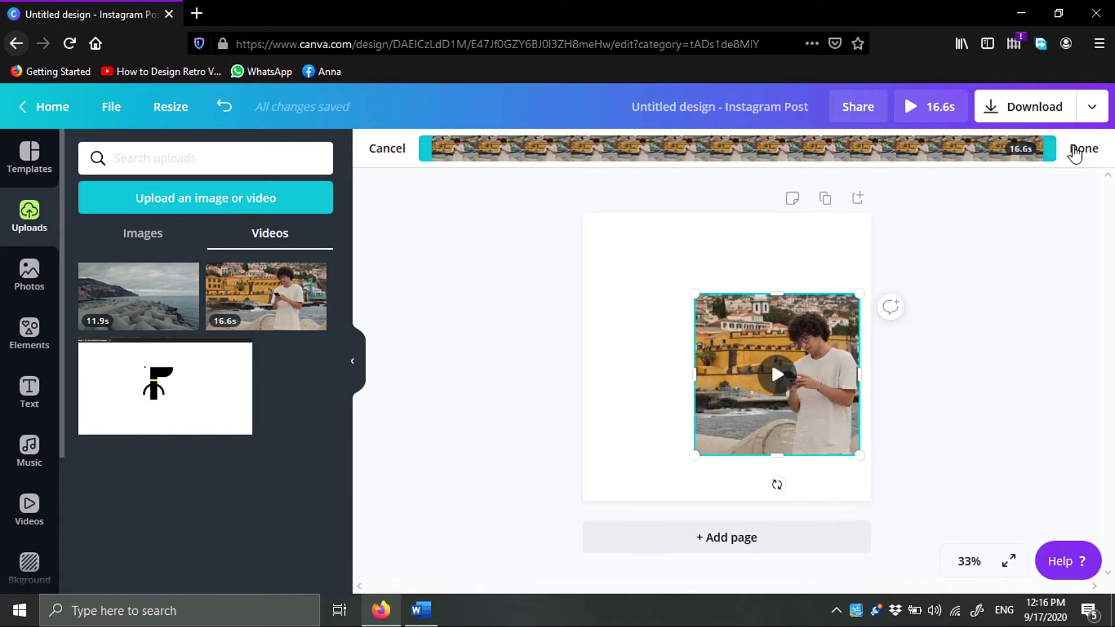
click(1077, 150)
Flip the video vertically and back, then recrop so the man sits nearer the middle.
click(424, 151)
click(474, 227)
click(474, 228)
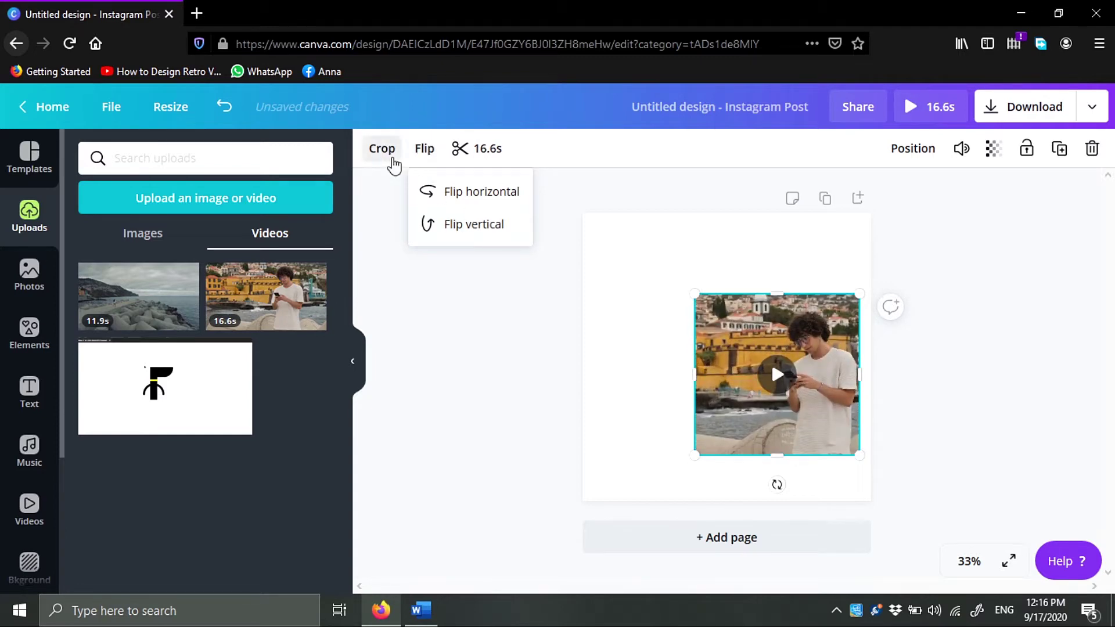
click(388, 156)
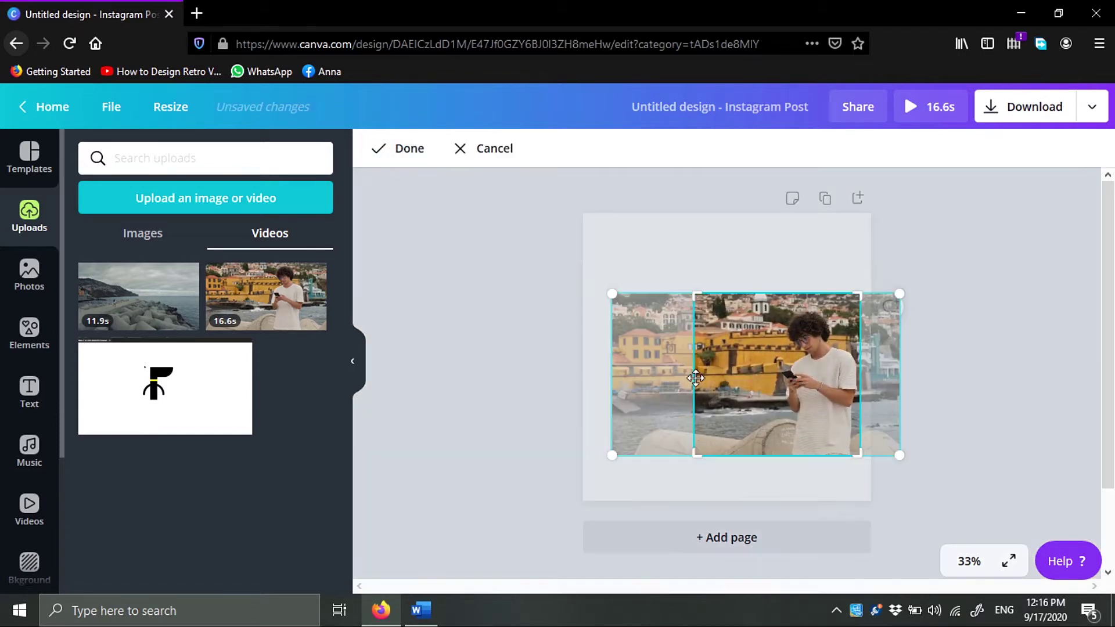
drag(695, 378, 788, 360)
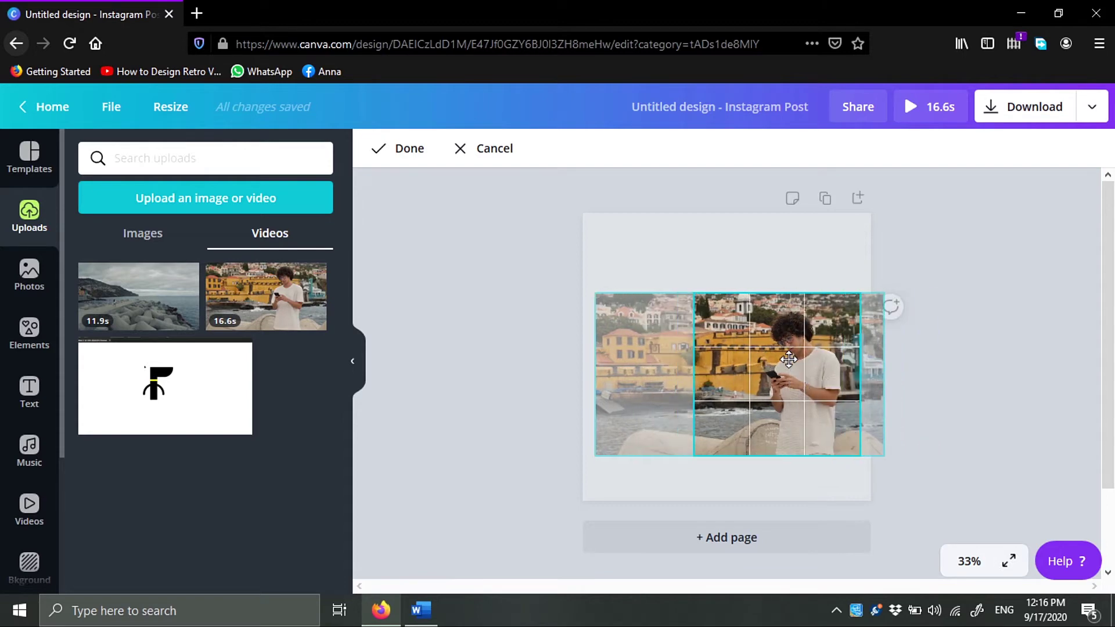
click(388, 155)
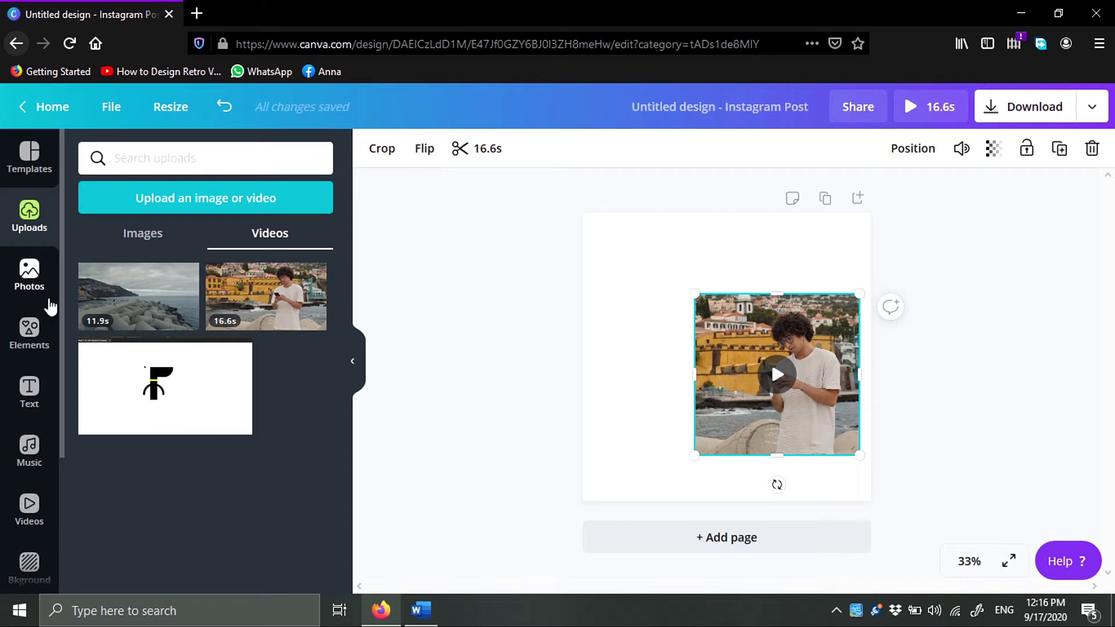
Set the crumpled white paper texture as the page background instead of the night city photo.
scroll(32, 470, down, 1)
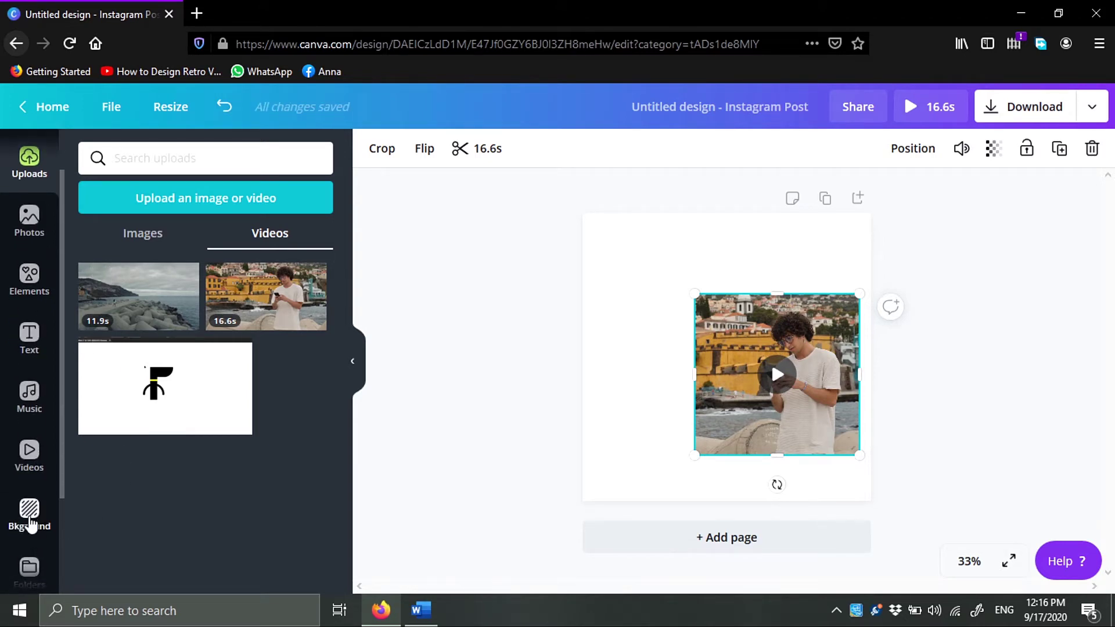
click(30, 522)
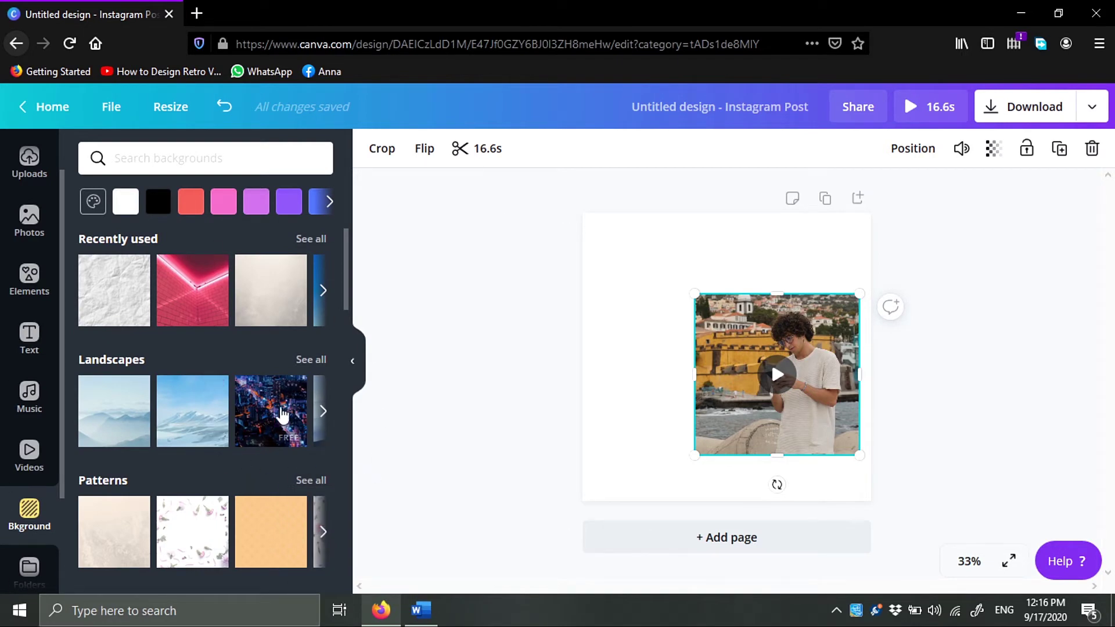
click(285, 414)
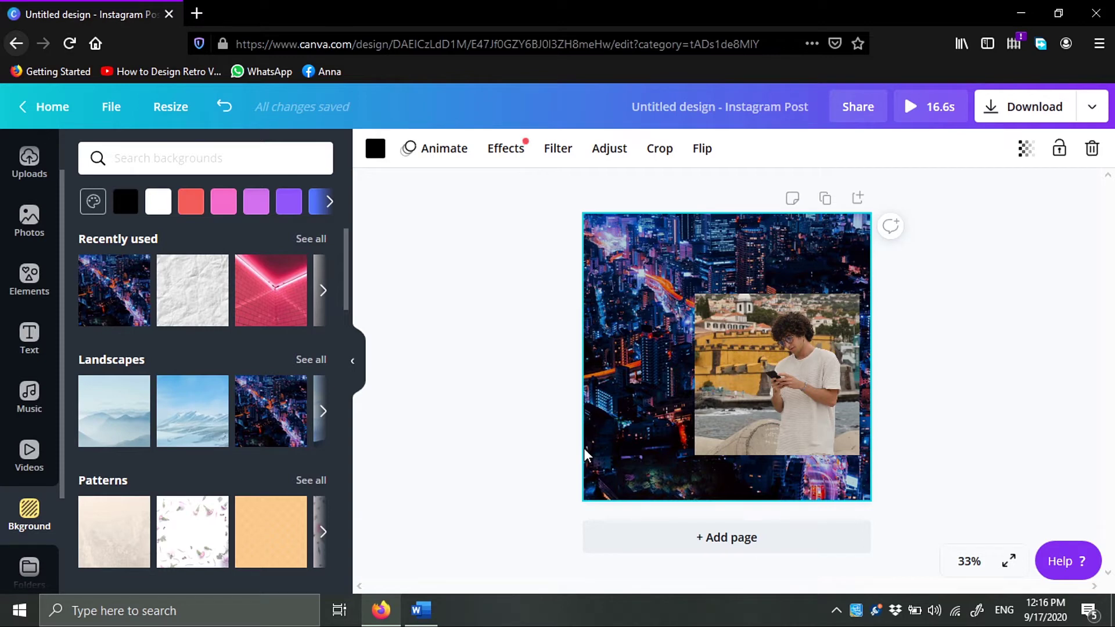
key(ctrl+z)
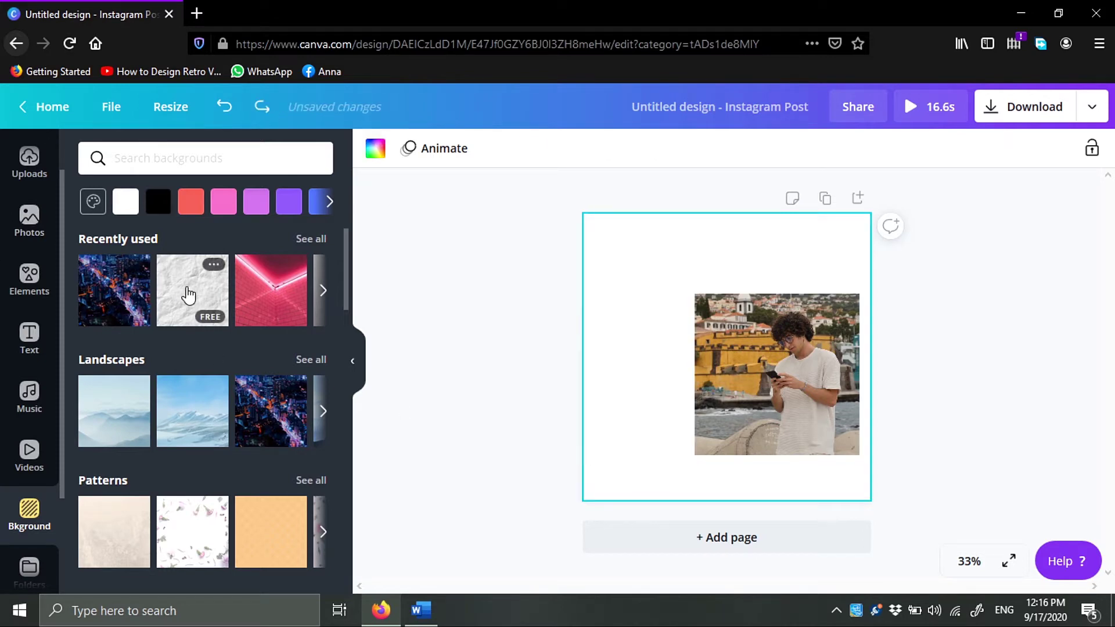
click(188, 295)
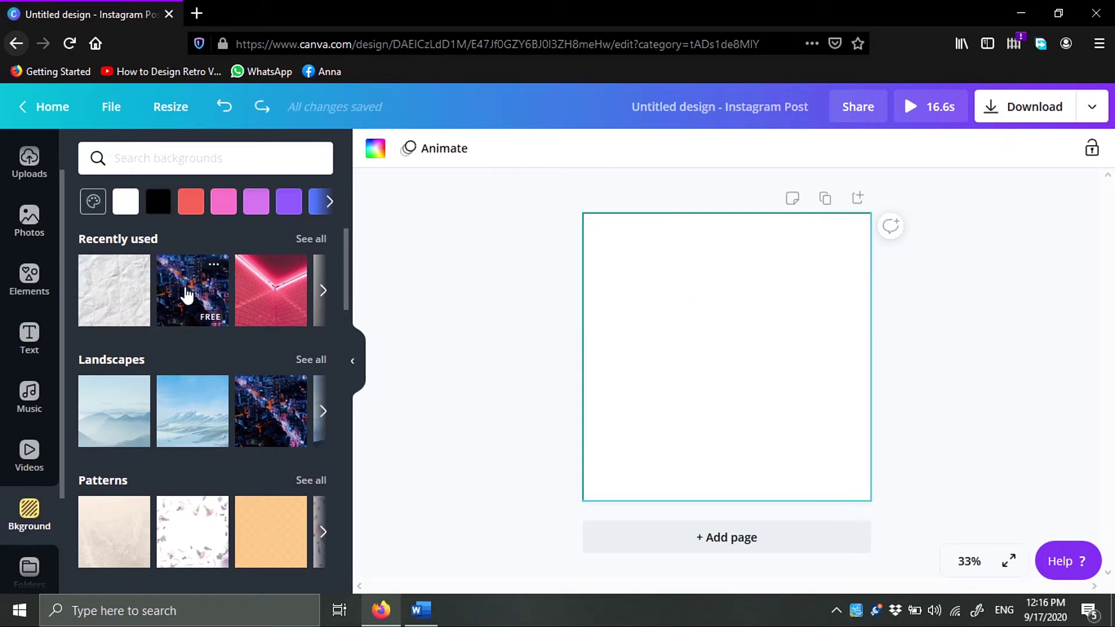
click(123, 296)
Move the man's video square down to rest on the page's bottom edge.
click(790, 377)
drag(795, 394, 796, 414)
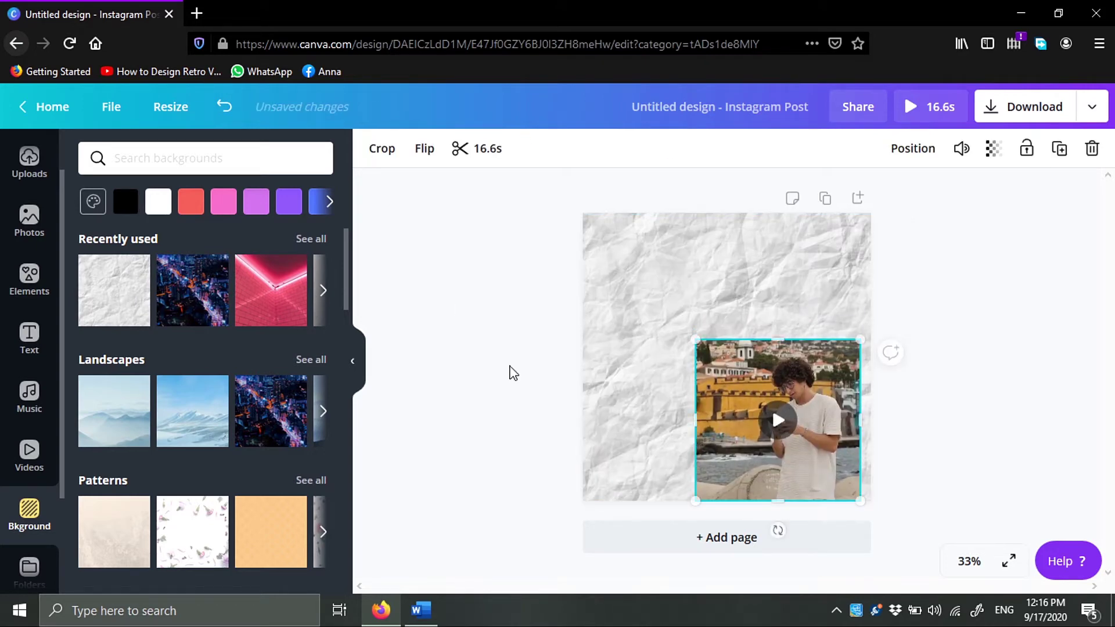
click(486, 317)
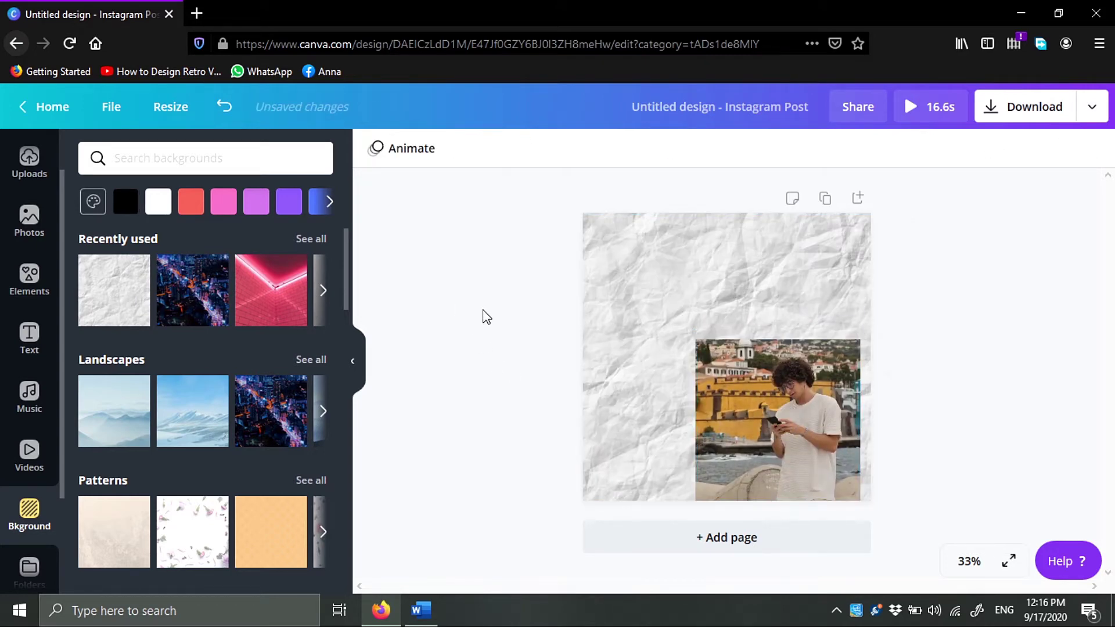
click(29, 166)
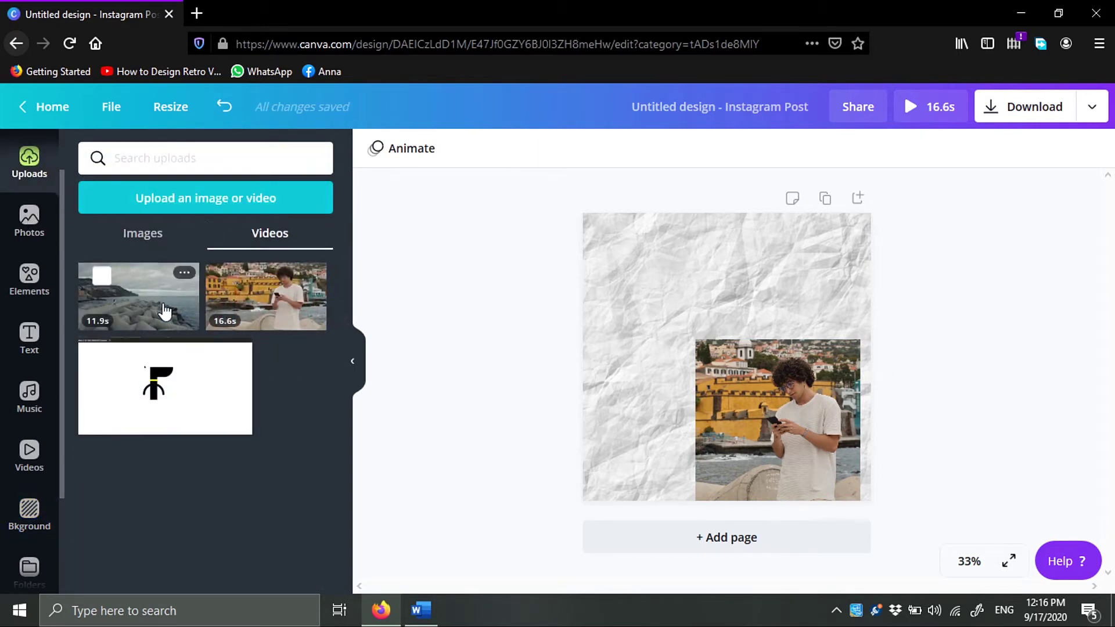
Drop the 11.9s seascape breakwater clip onto the page as its full background, redoing a misplaced attempt.
drag(162, 315, 614, 367)
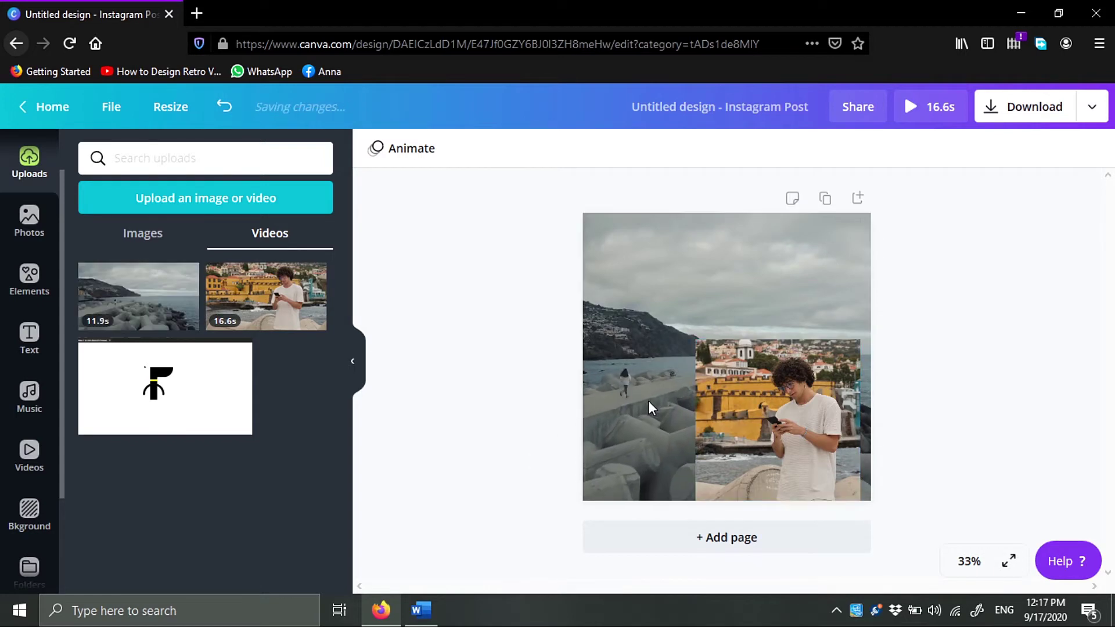
click(646, 358)
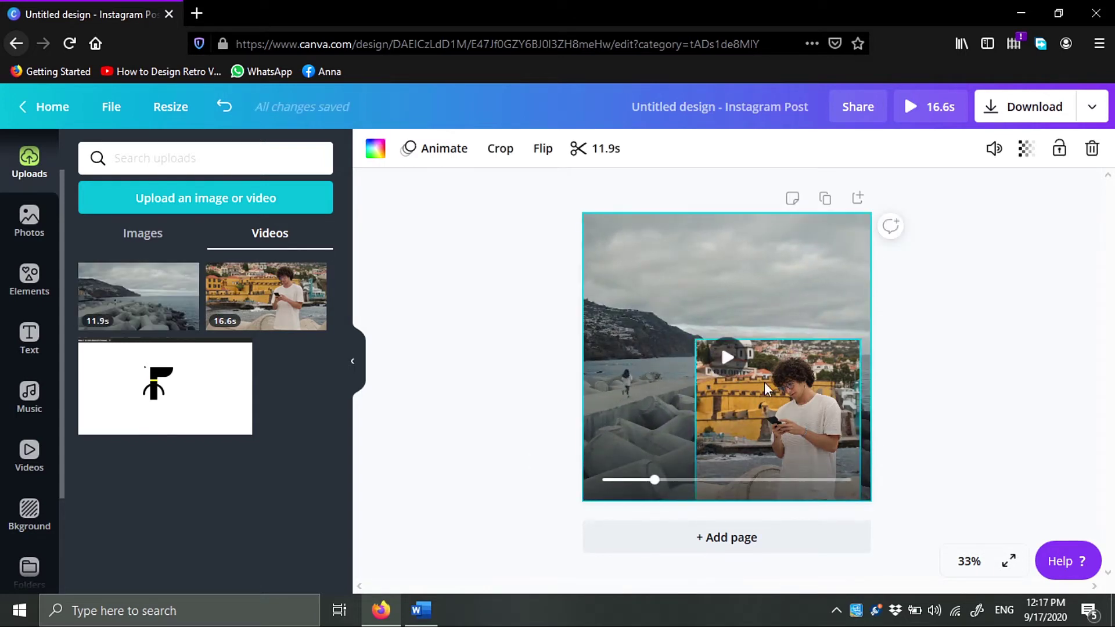
drag(781, 383, 809, 355)
key(ctrl+z)
key(ctrl+z)
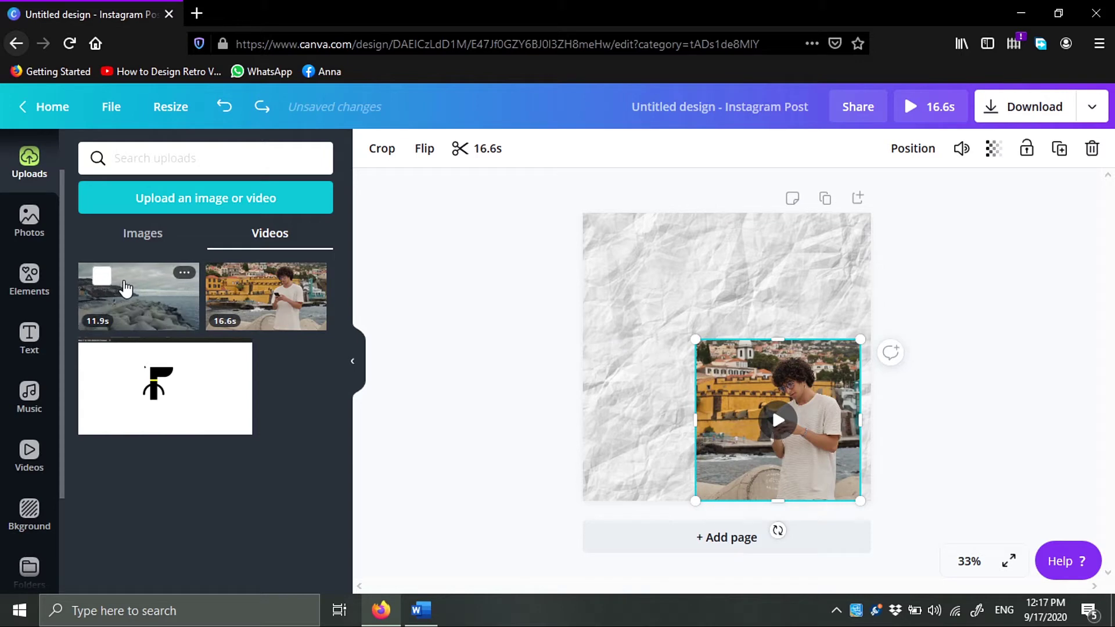
drag(125, 286, 526, 266)
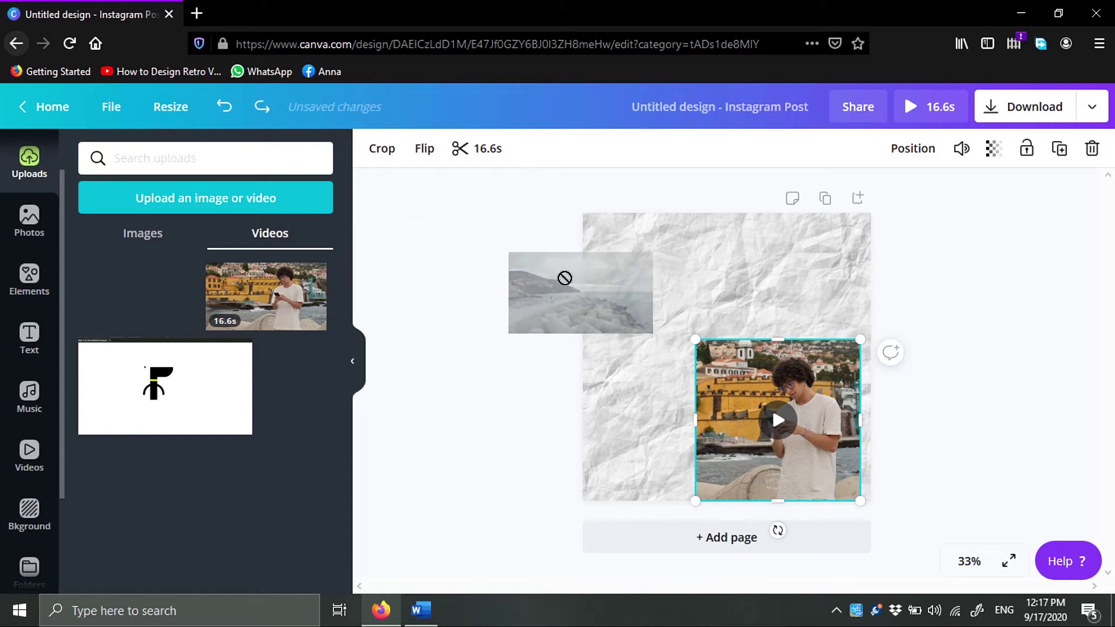
drag(564, 278, 594, 297)
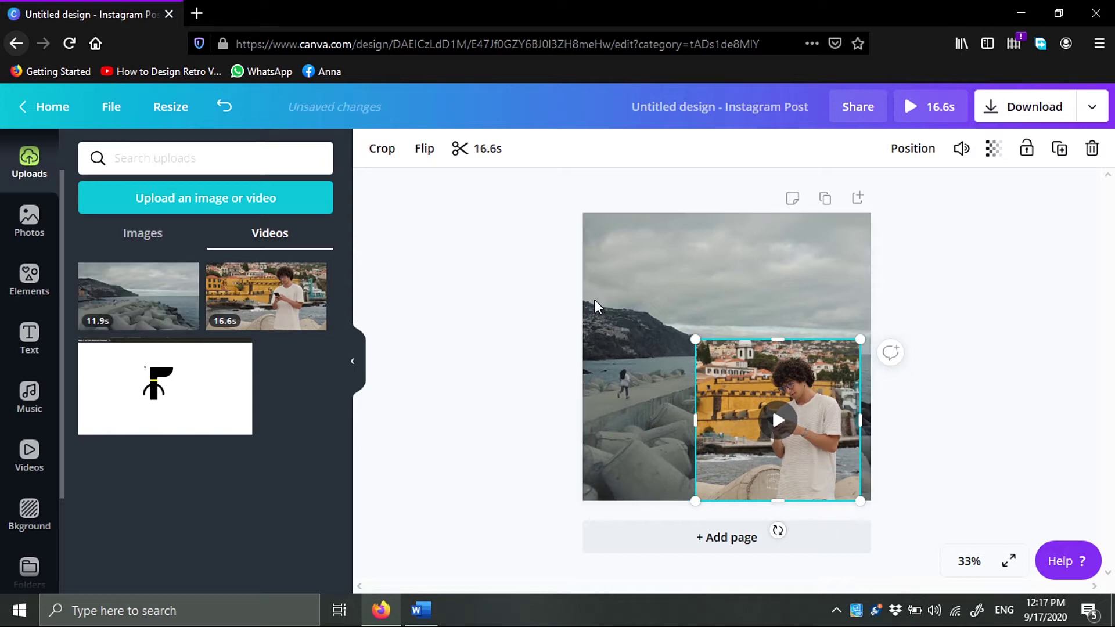
Add the 'Graphic Design – For Beginners' text combination, shrink it and place it top-left over the sky.
click(707, 319)
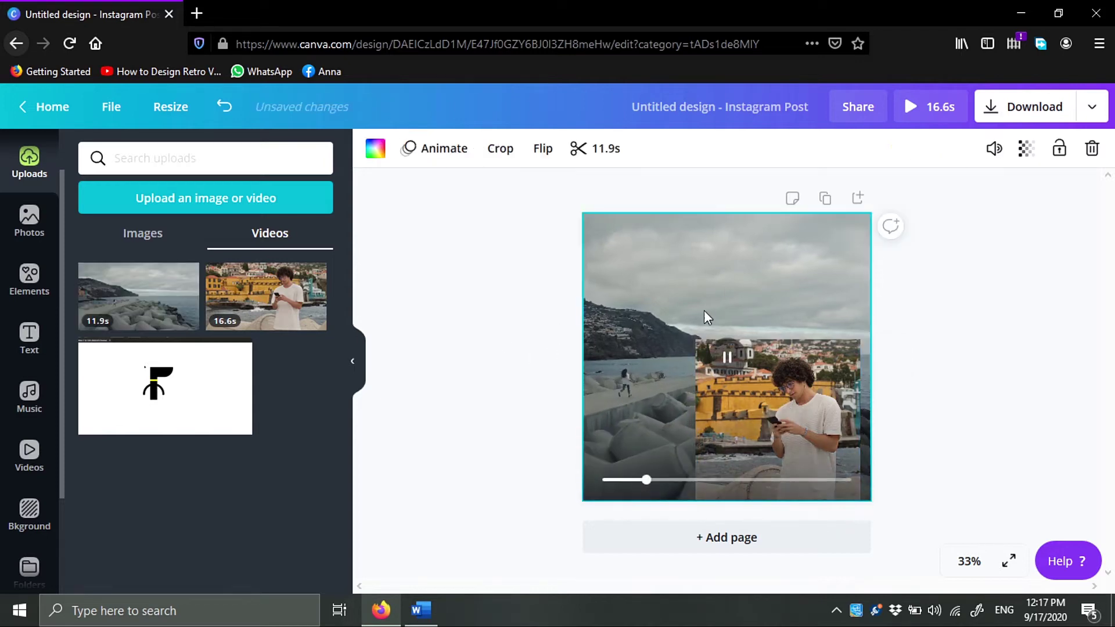
click(505, 312)
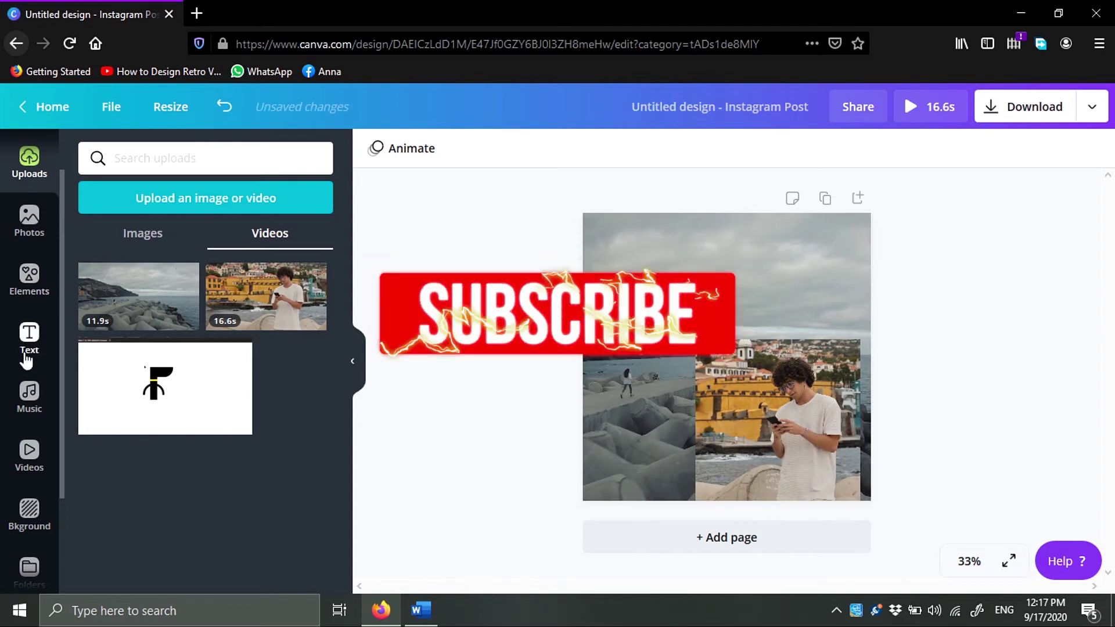
click(29, 336)
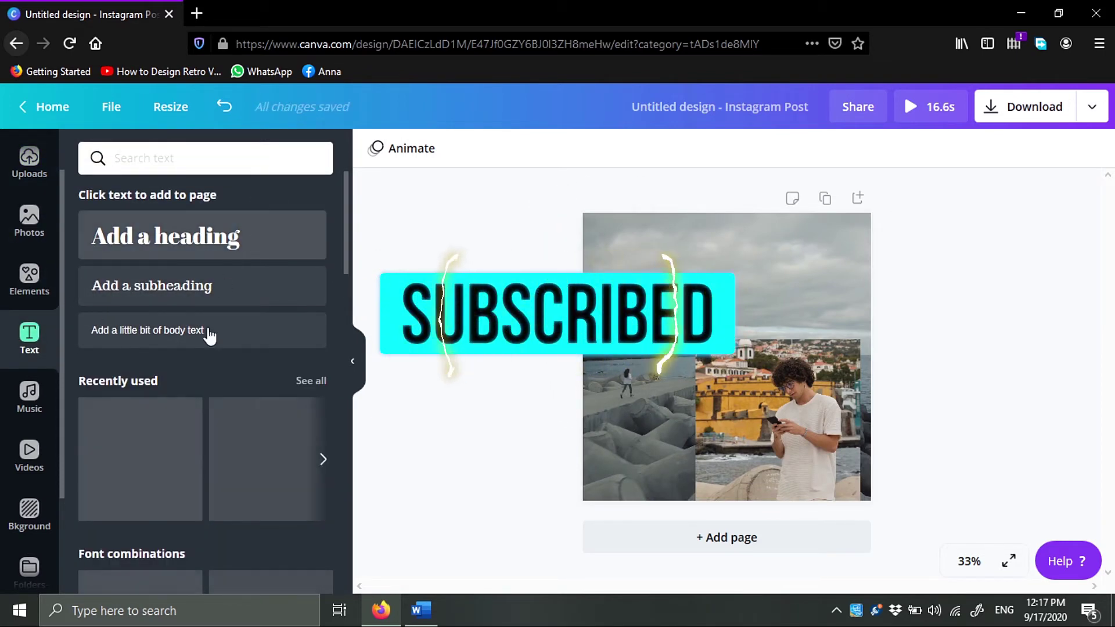
scroll(191, 437, down, 2)
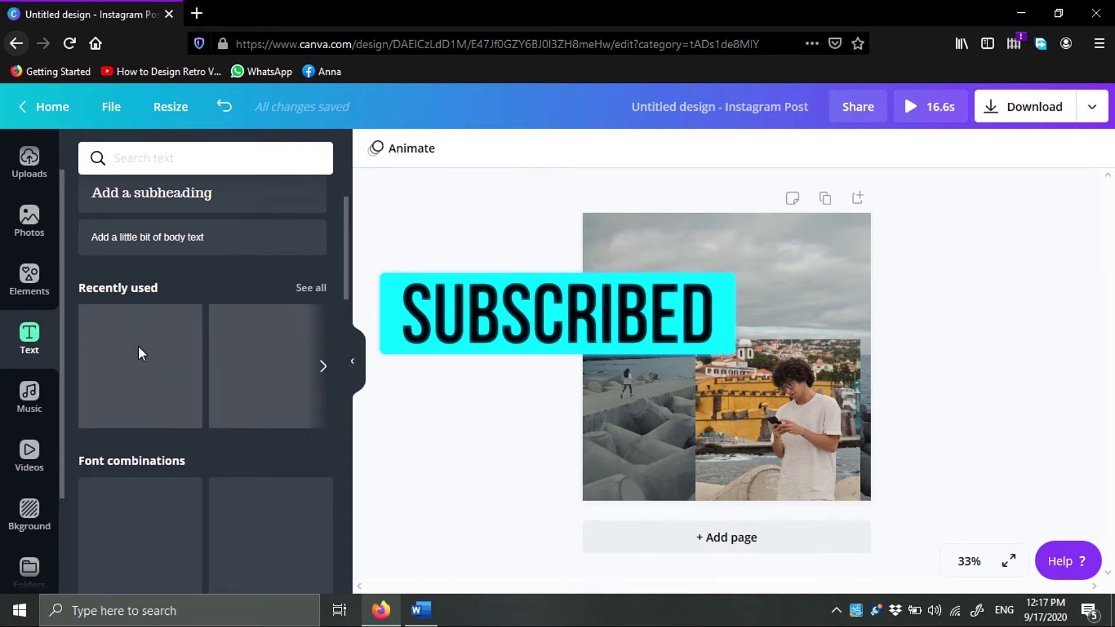
scroll(138, 353, up, 2)
key(ctrl+z)
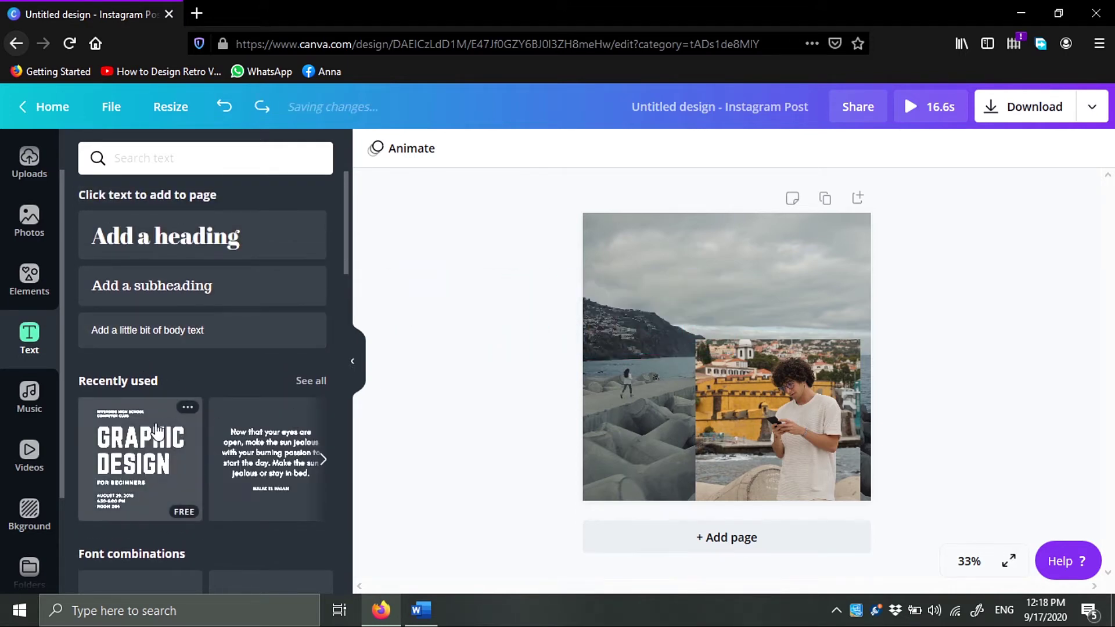
drag(157, 430, 694, 277)
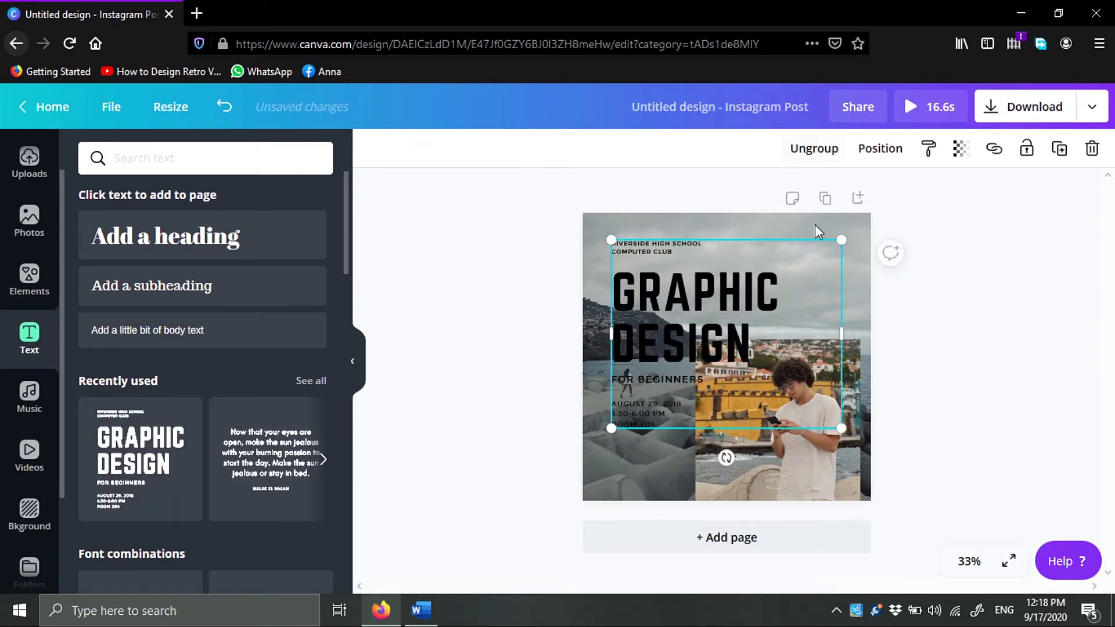
drag(840, 240, 752, 313)
drag(671, 365, 653, 282)
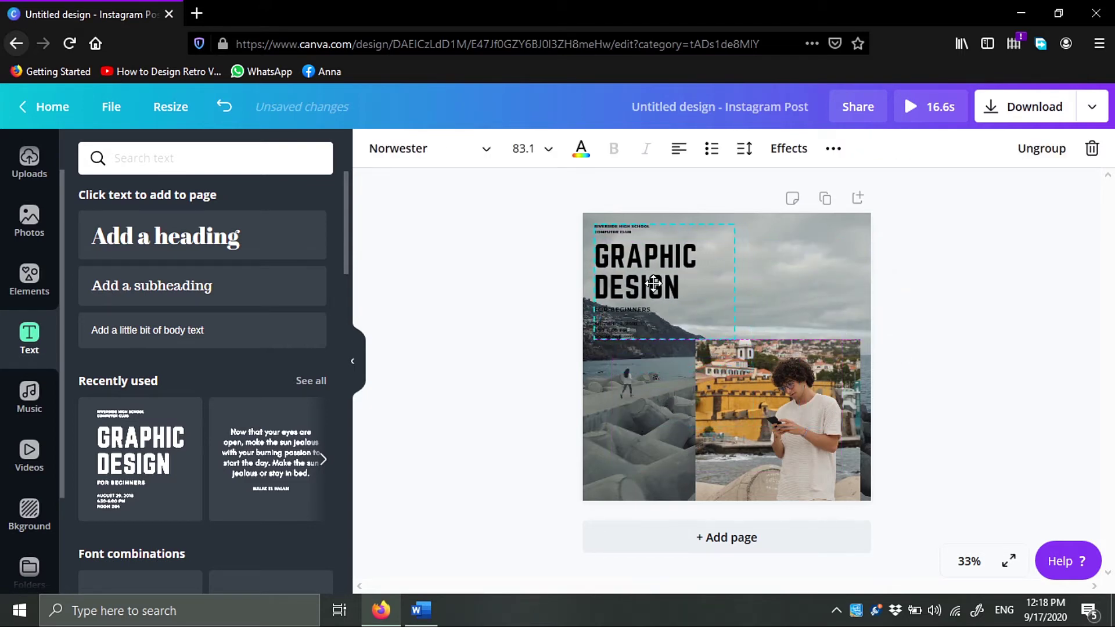
Make GRAPHIC DESIGN and FOR BEGINNERS white and delete the date and school name lines.
click(581, 150)
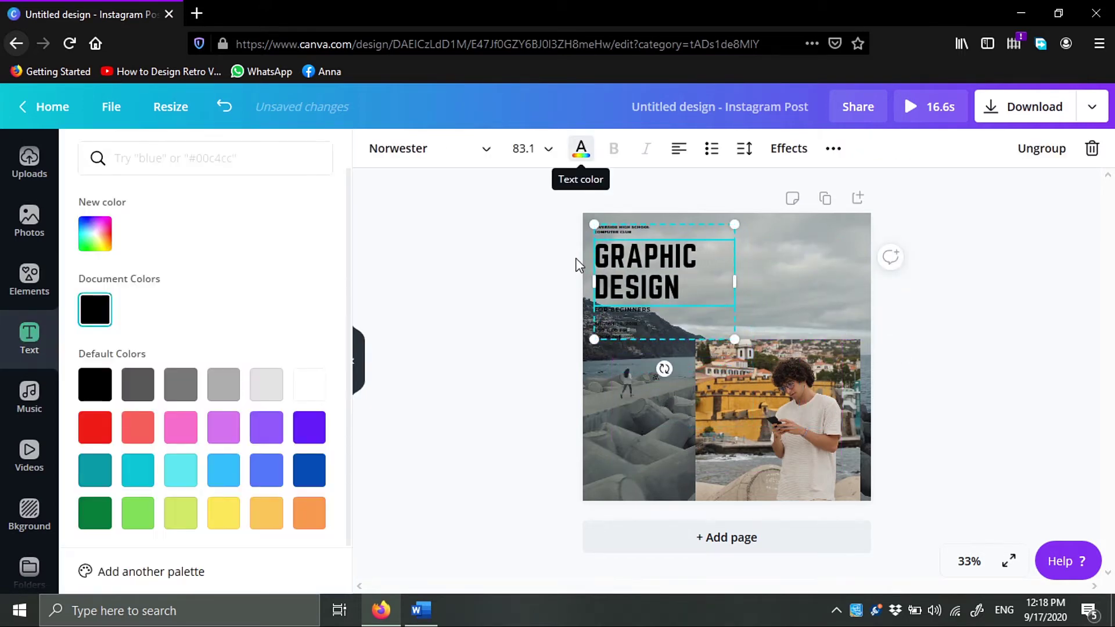
click(317, 395)
click(639, 331)
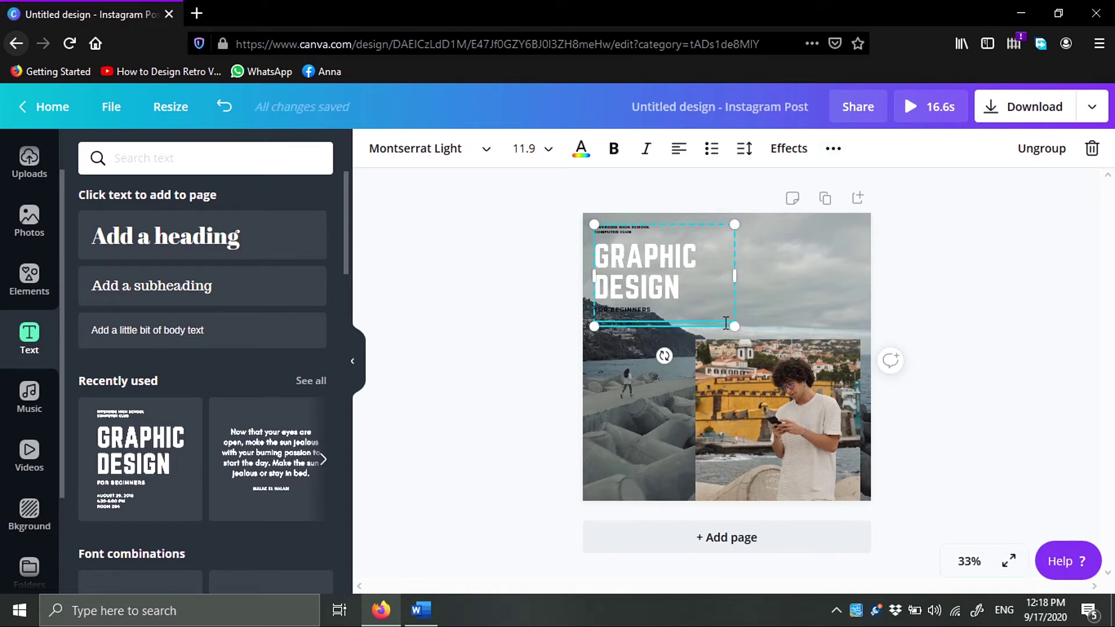
click(642, 228)
triple_click(633, 231)
key(BackSpace)
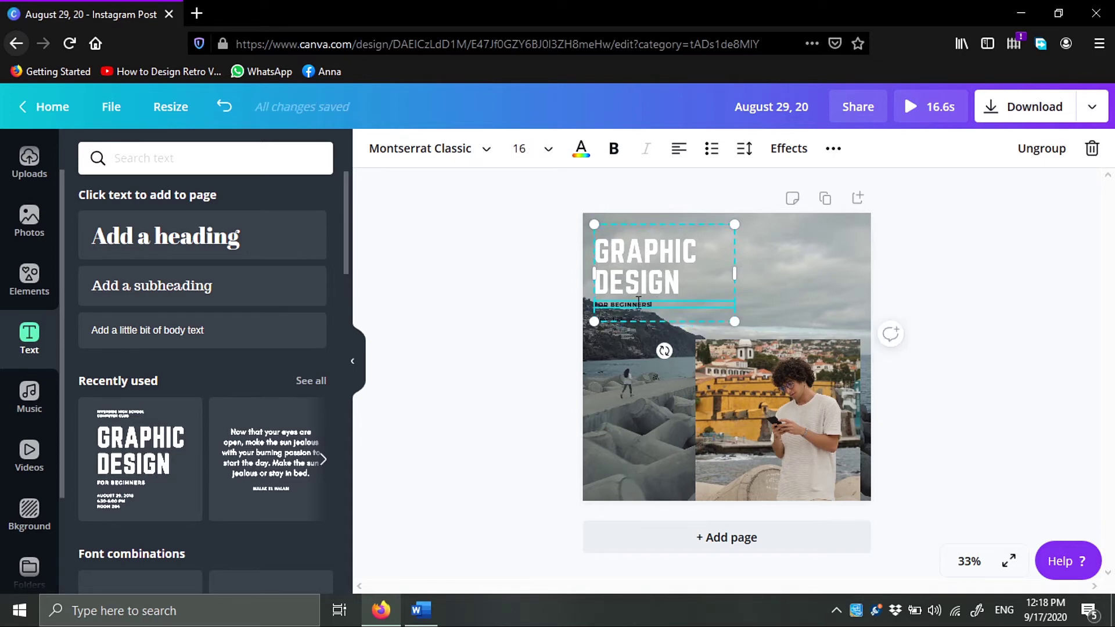
click(579, 152)
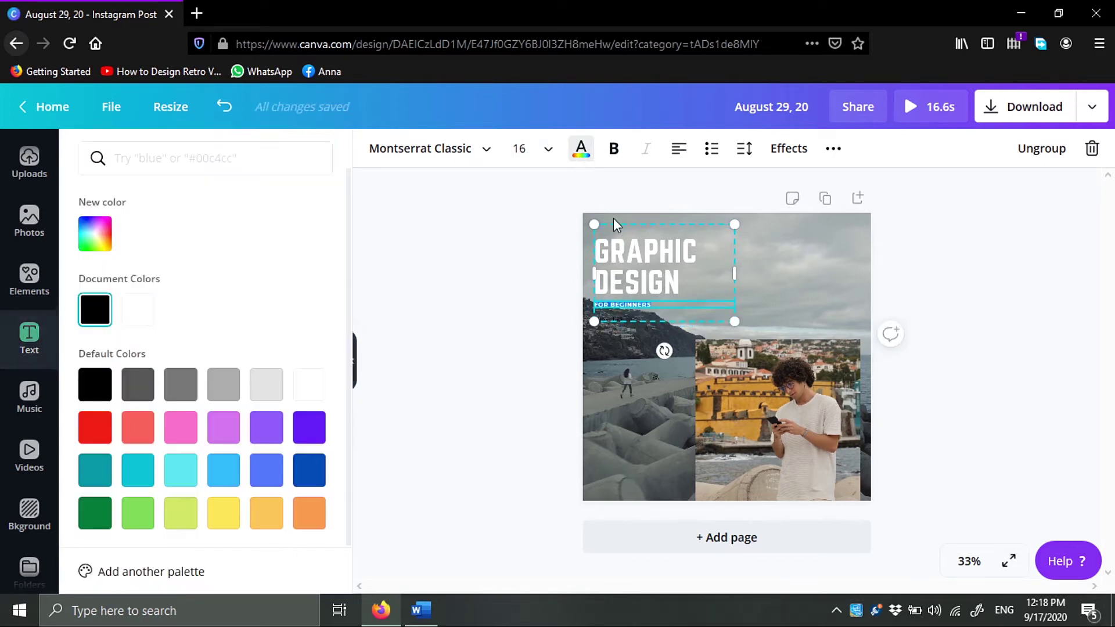
click(493, 347)
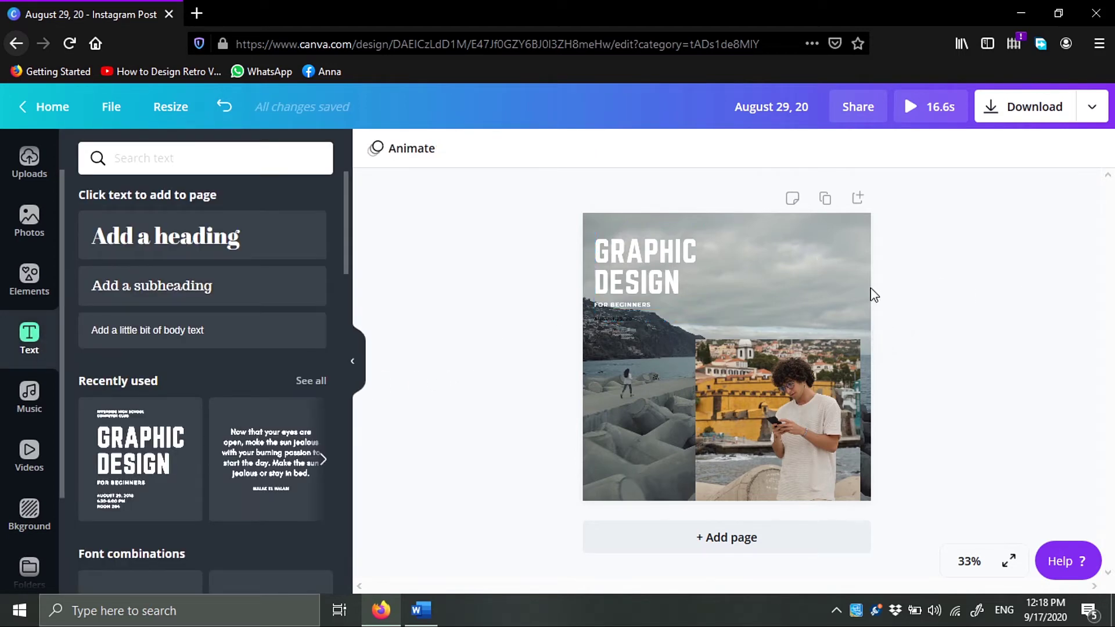
Replace GRAPHIC DESIGN with 'RUNING' on one line and 'FREE' on the next.
click(665, 275)
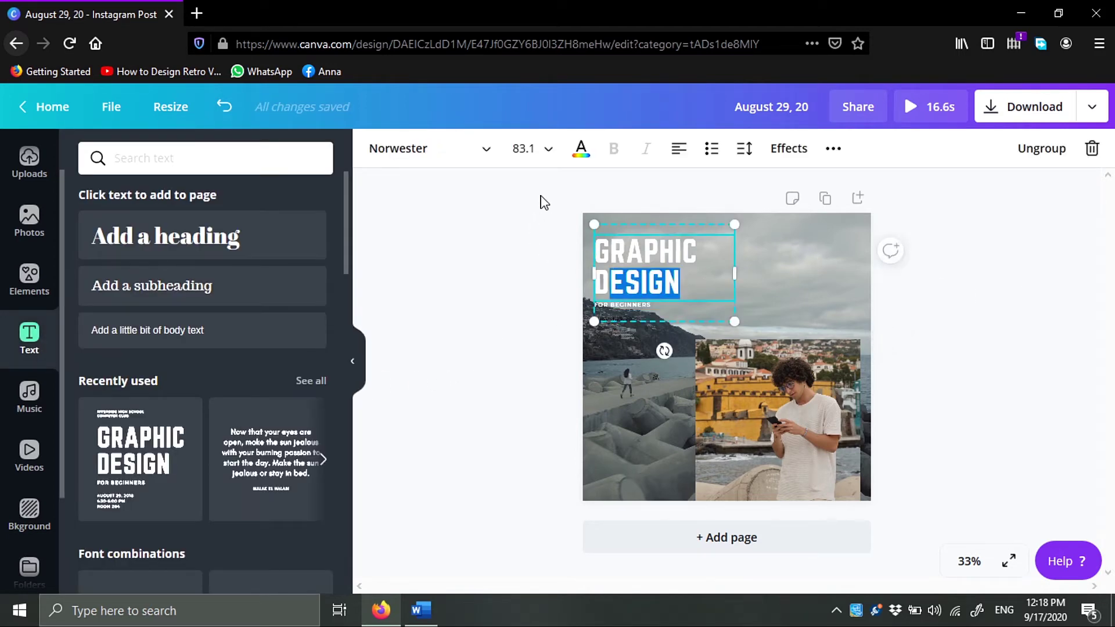
key(BackSpace)
key(BackSpace)
key(BackSpace)
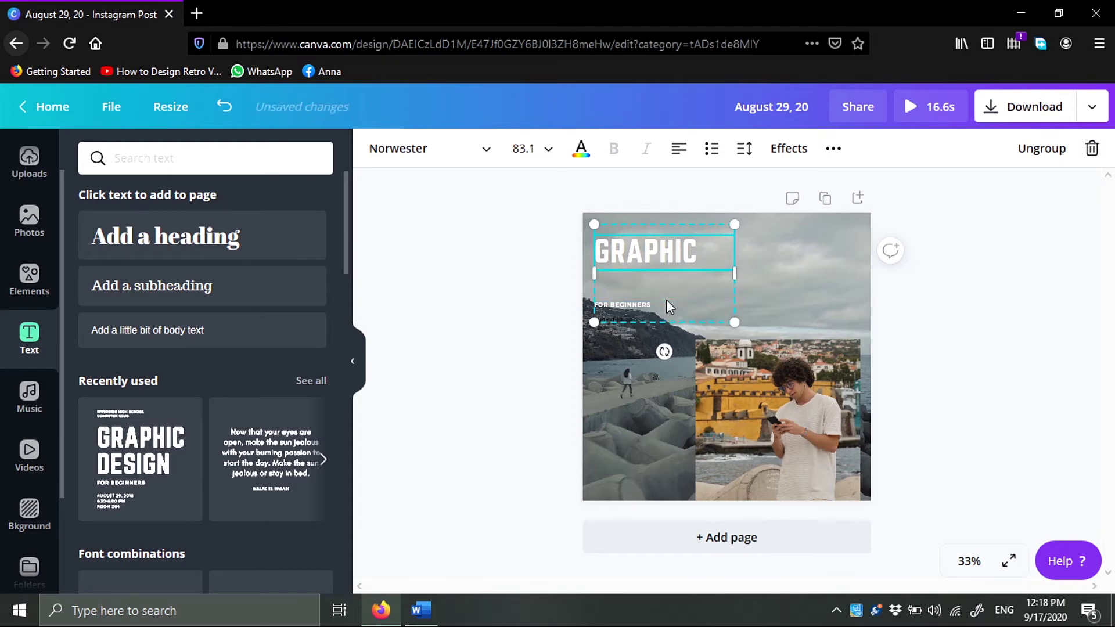
key(BackSpace)
key(BackSpace)
key(BackSpace)
key(BackSpace)
key(BackSpace)
key(BackSpace)
key(BackSpace)
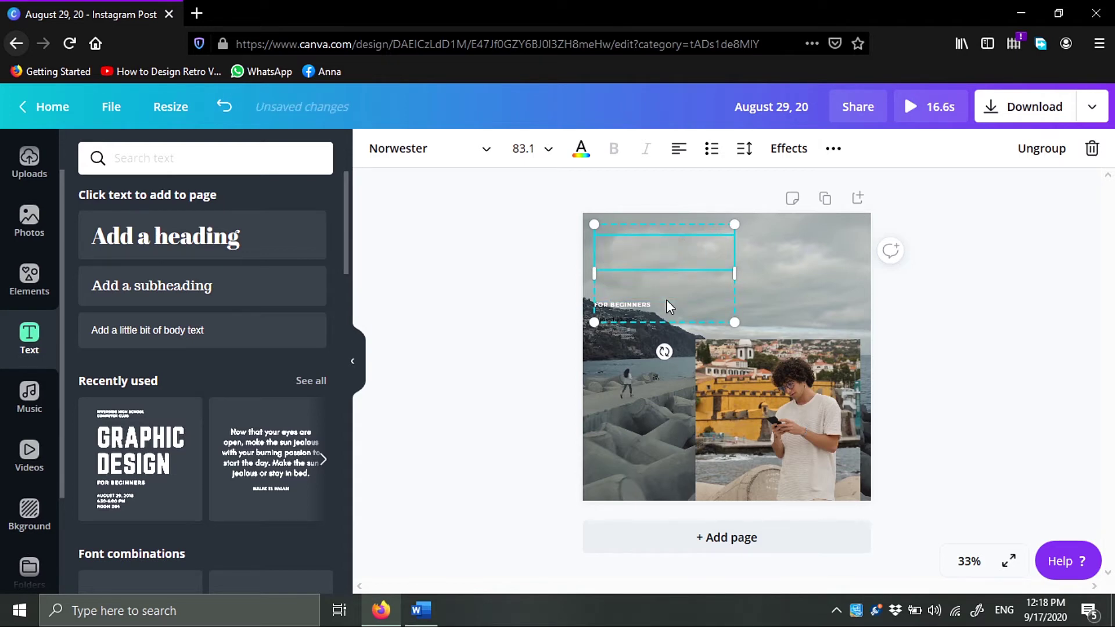
text(RUNING)
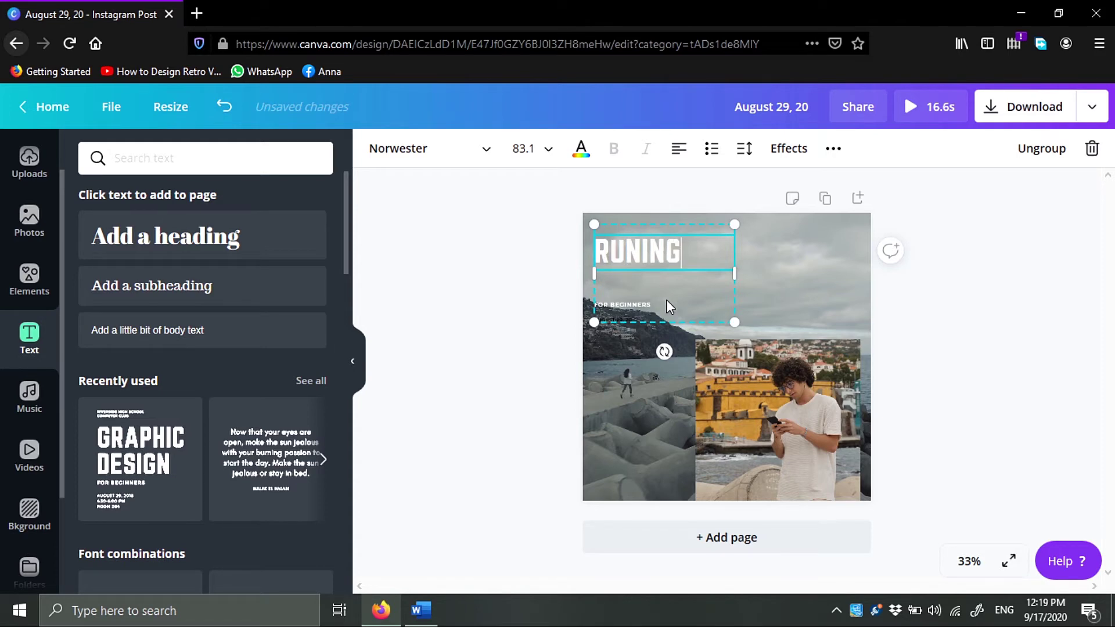
key(Return)
text(FREE)
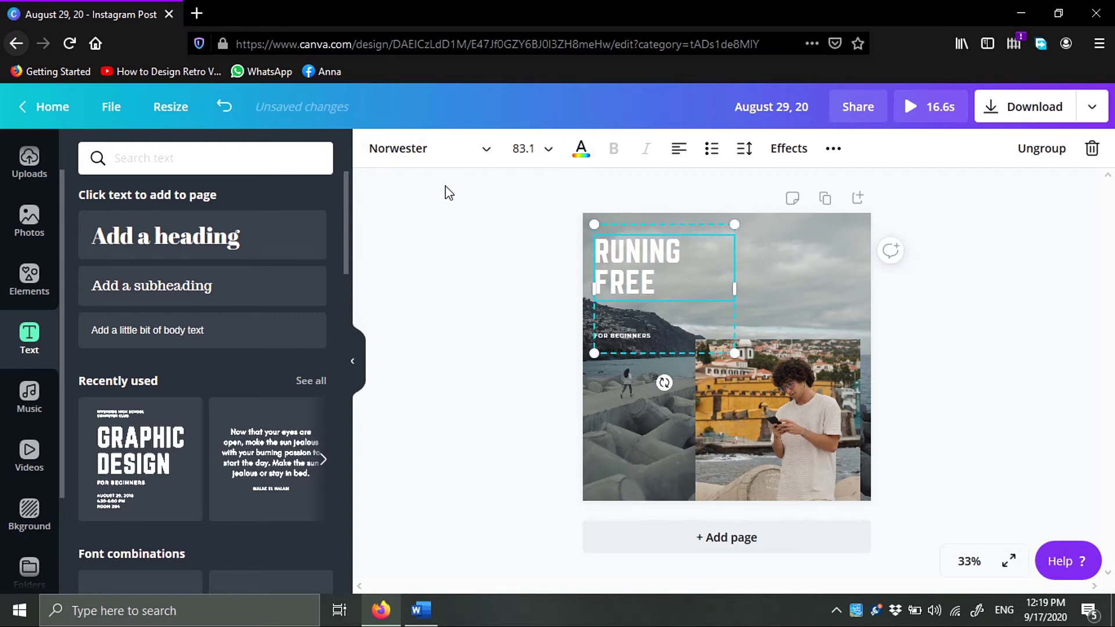
click(545, 225)
click(632, 253)
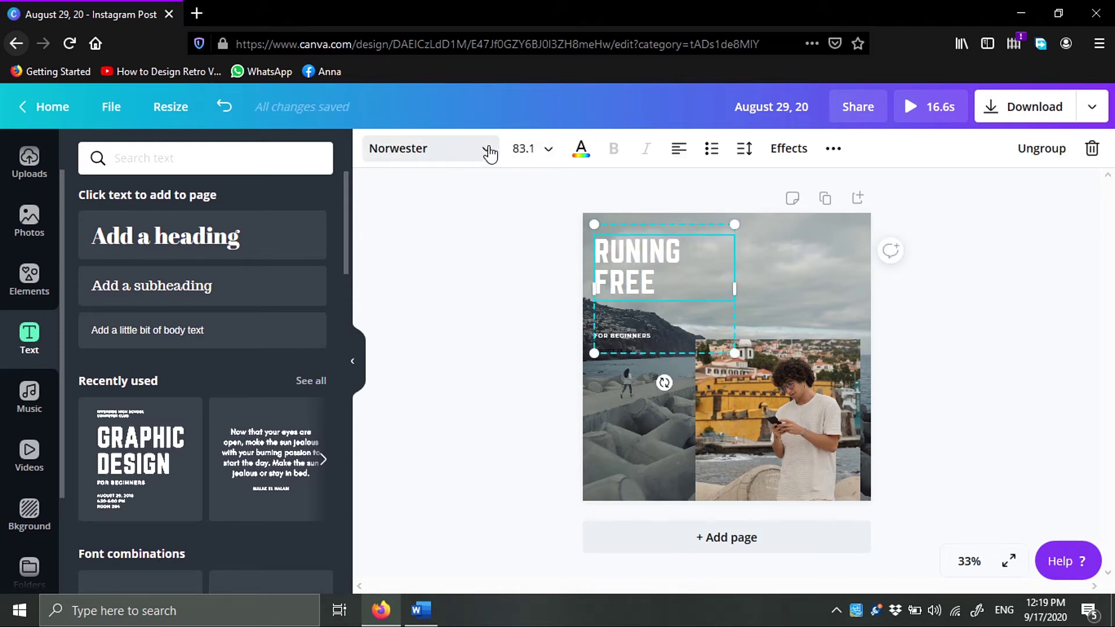
scroll(130, 322, down, 15)
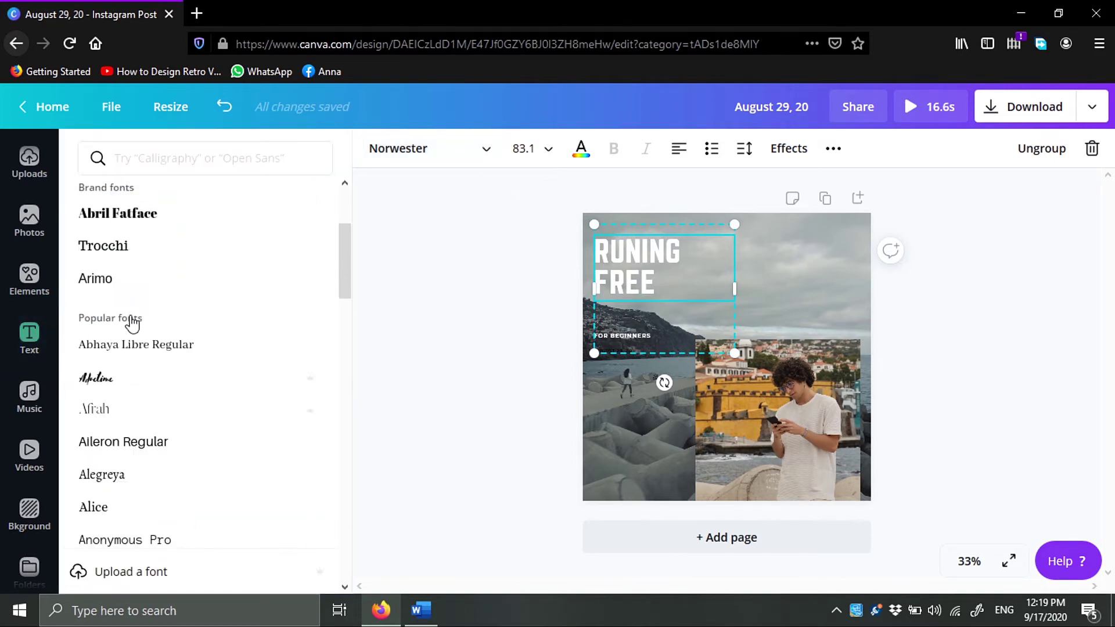
click(474, 281)
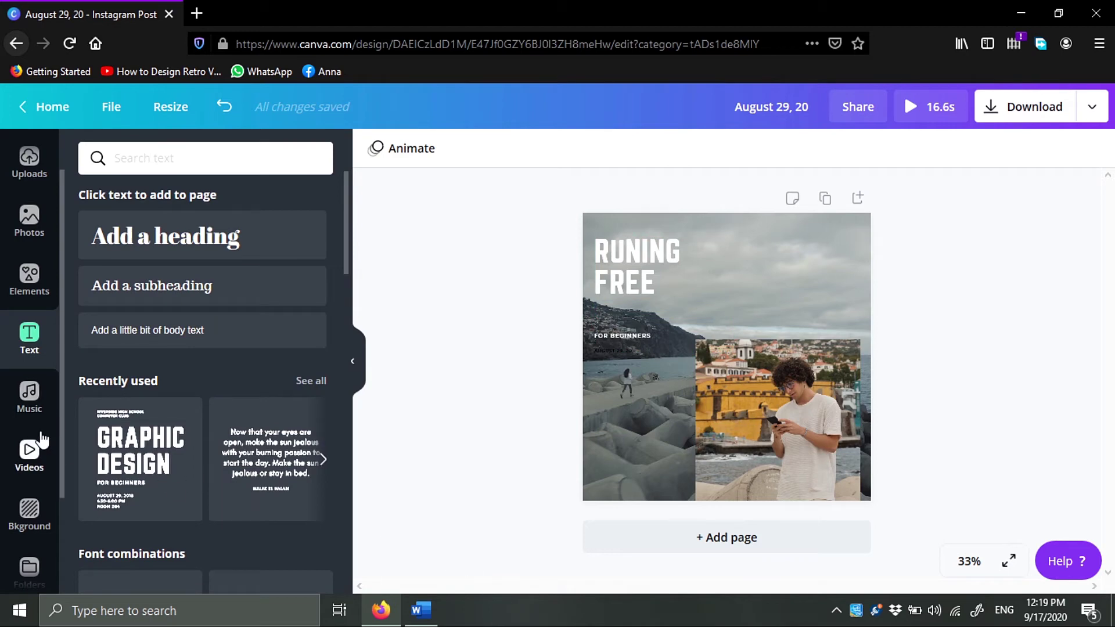
Add the 2:12 Epic Voyage track from Recently used music as the design's soundtrack.
click(28, 410)
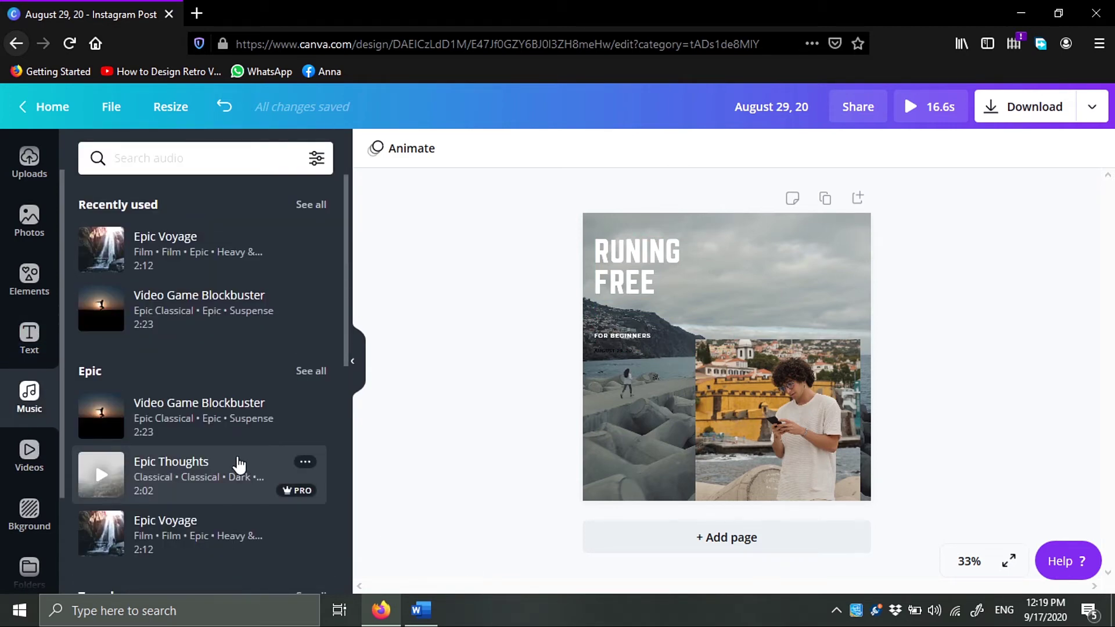
click(173, 254)
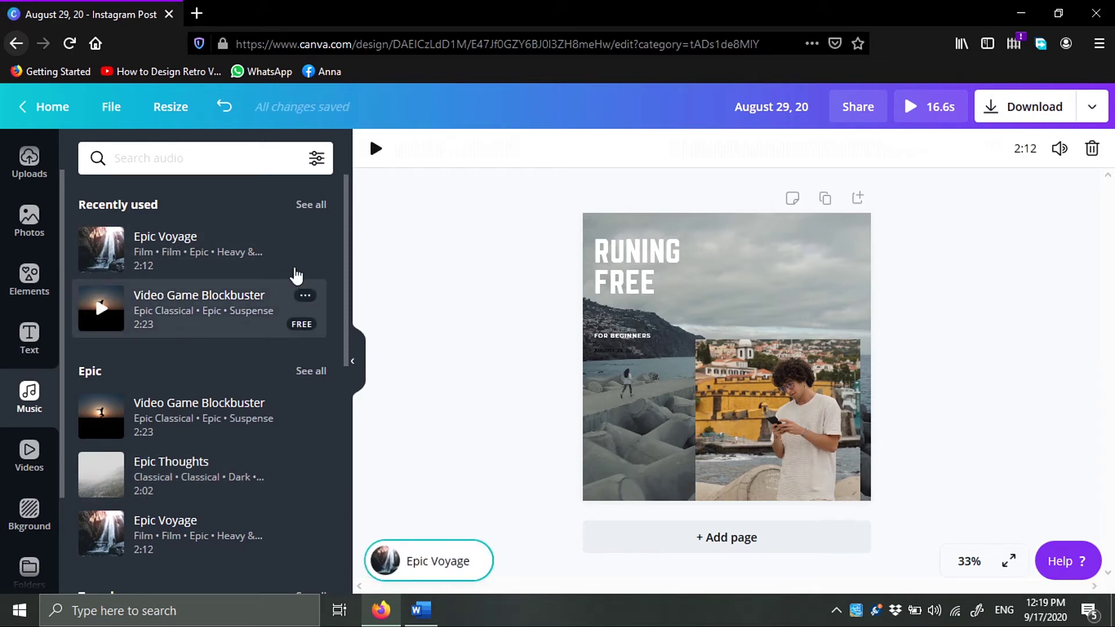
scroll(13, 433, down, 2)
scroll(21, 417, up, 3)
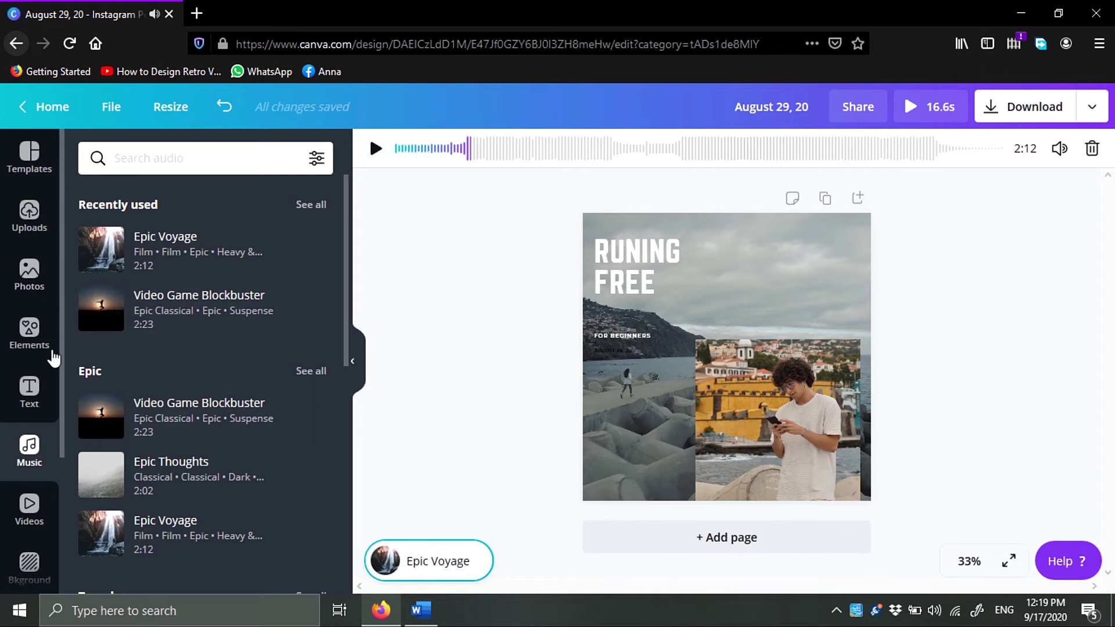
Place the retro Love sticker, shrink it and set it top-right beside RUNING FREE.
click(29, 337)
scroll(284, 293, down, 3)
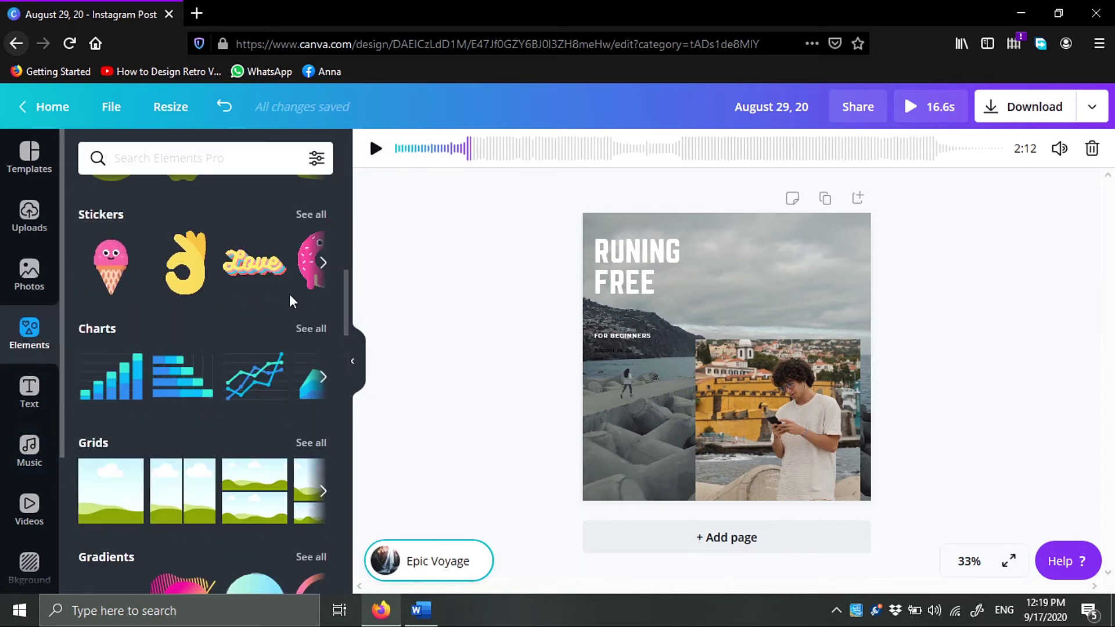
drag(260, 270, 740, 267)
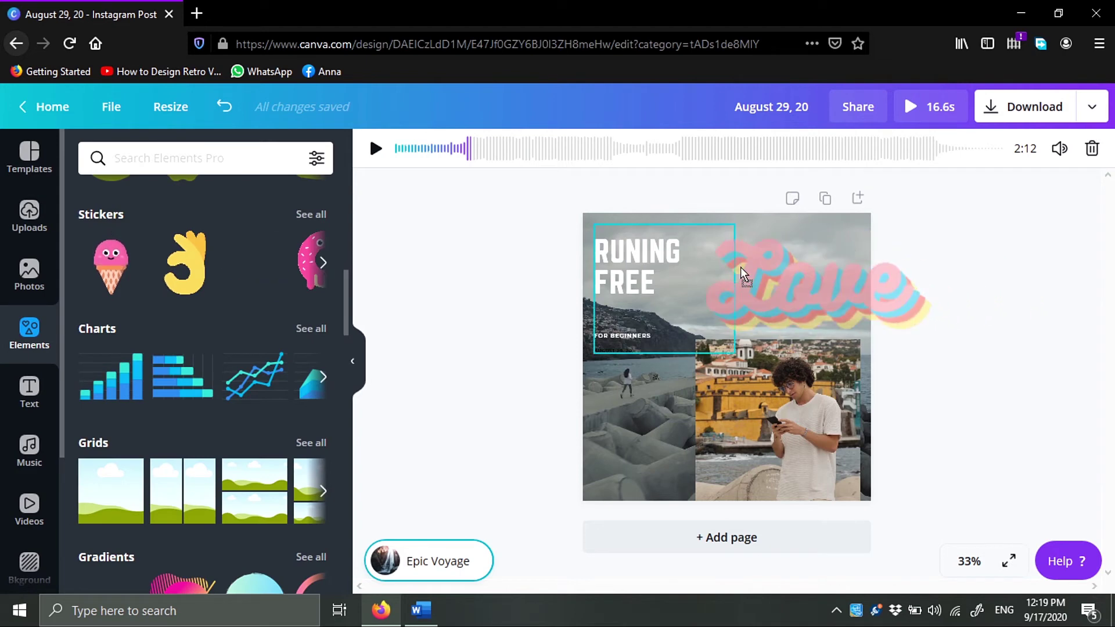
drag(810, 284, 748, 273)
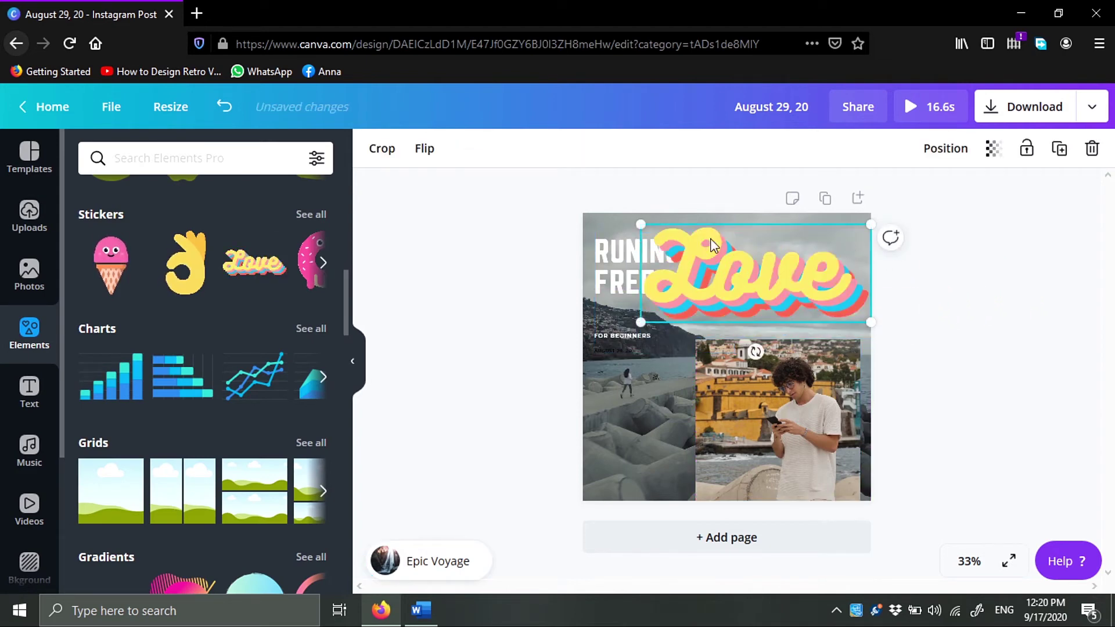
drag(634, 224, 709, 254)
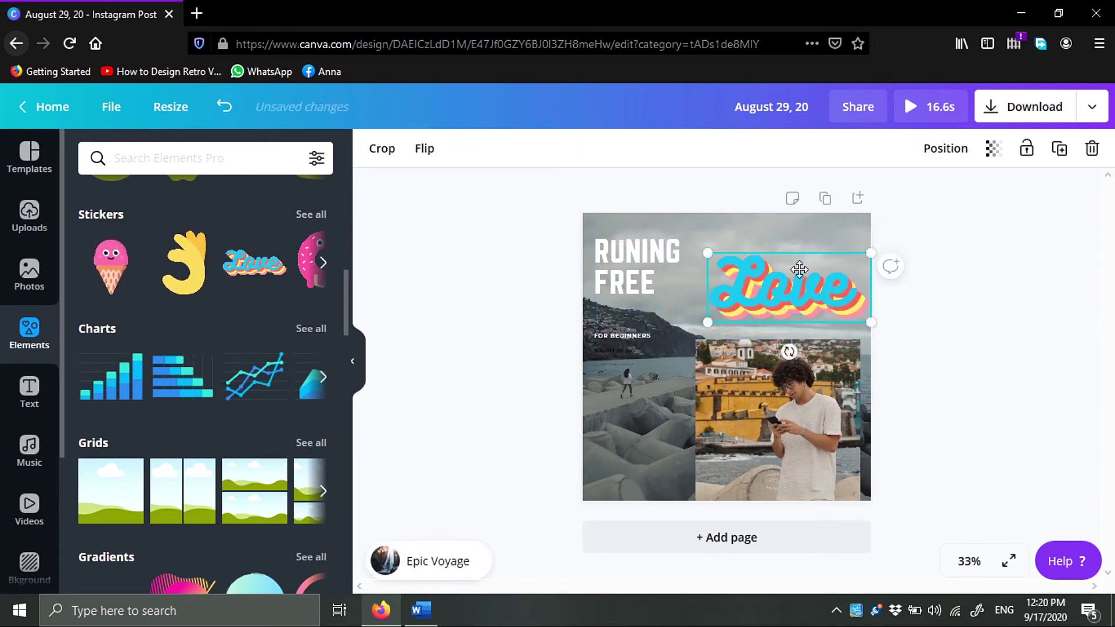
drag(809, 282, 797, 257)
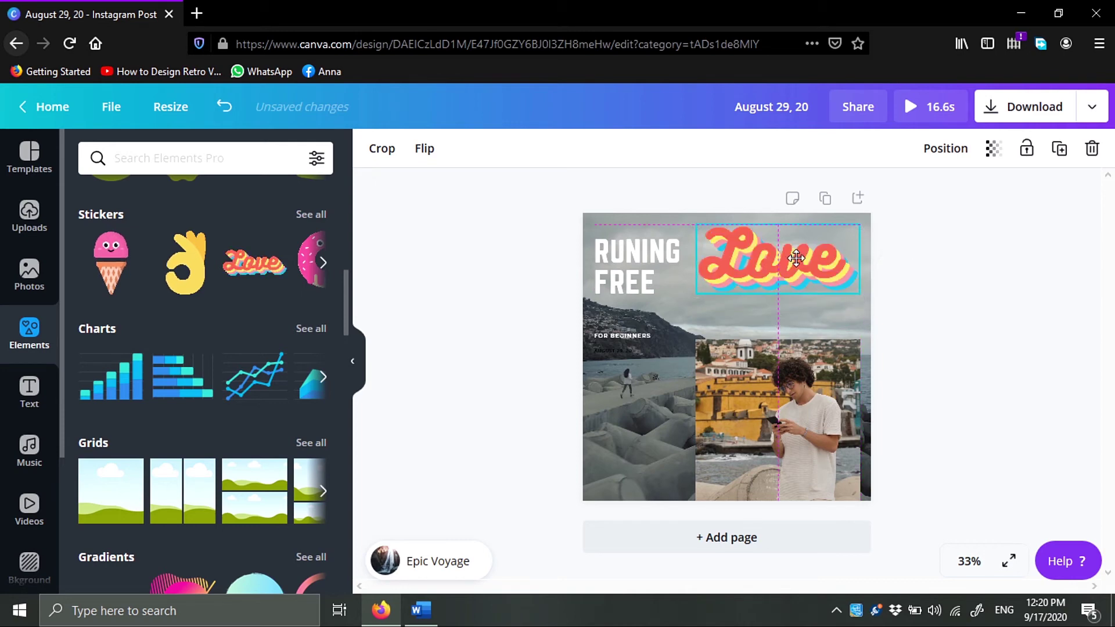
click(552, 381)
scroll(284, 361, down, 10)
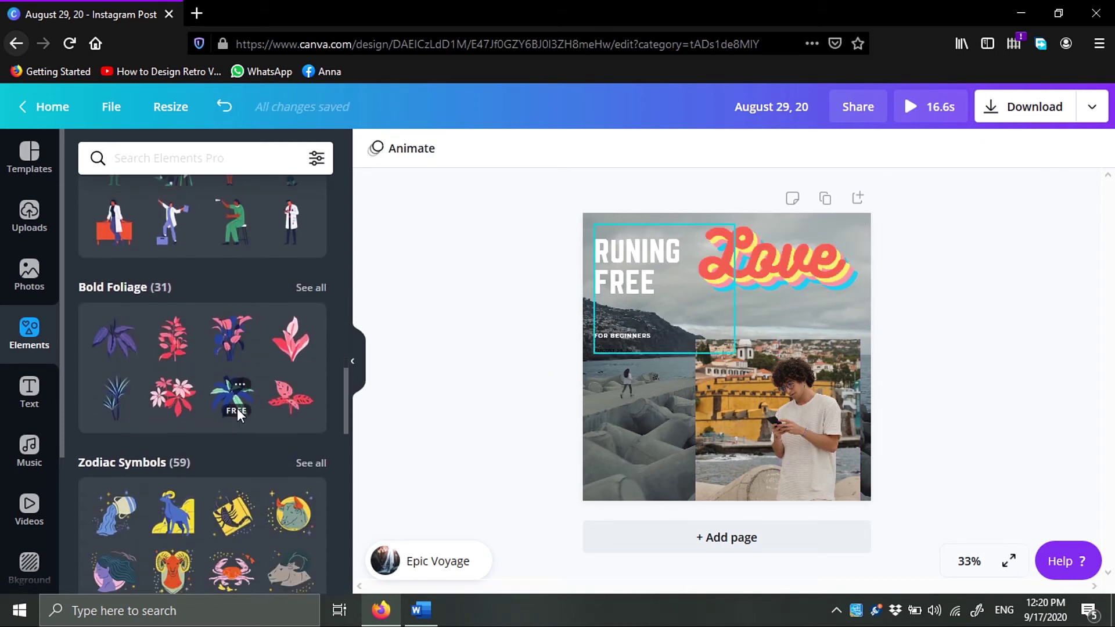
scroll(237, 409, down, 8)
scroll(236, 409, down, 6)
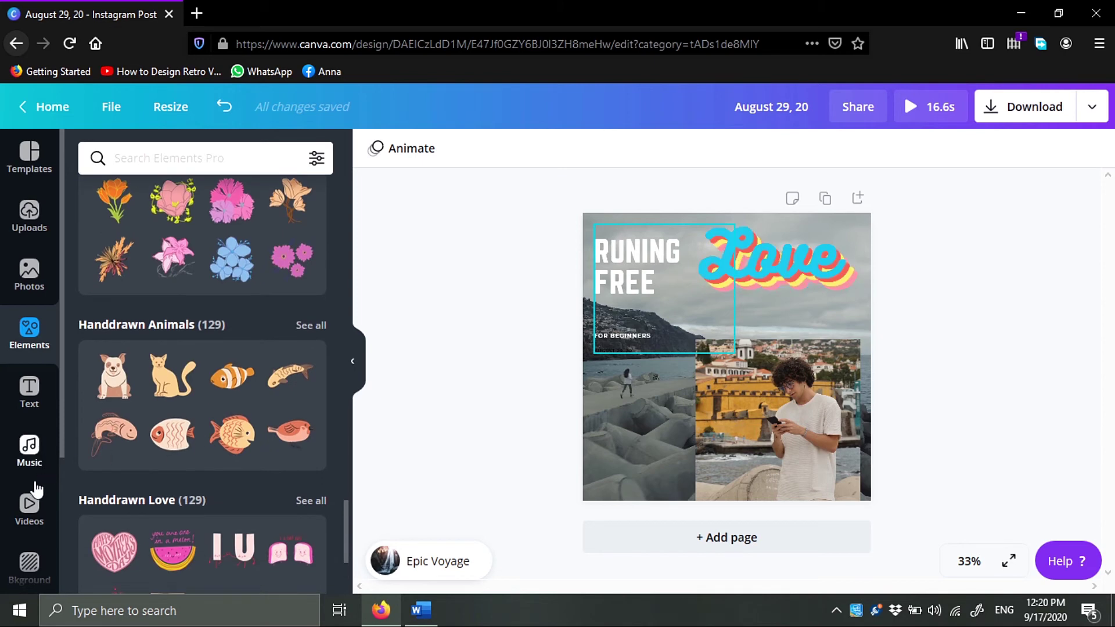
scroll(32, 482, down, 3)
scroll(32, 482, up, 3)
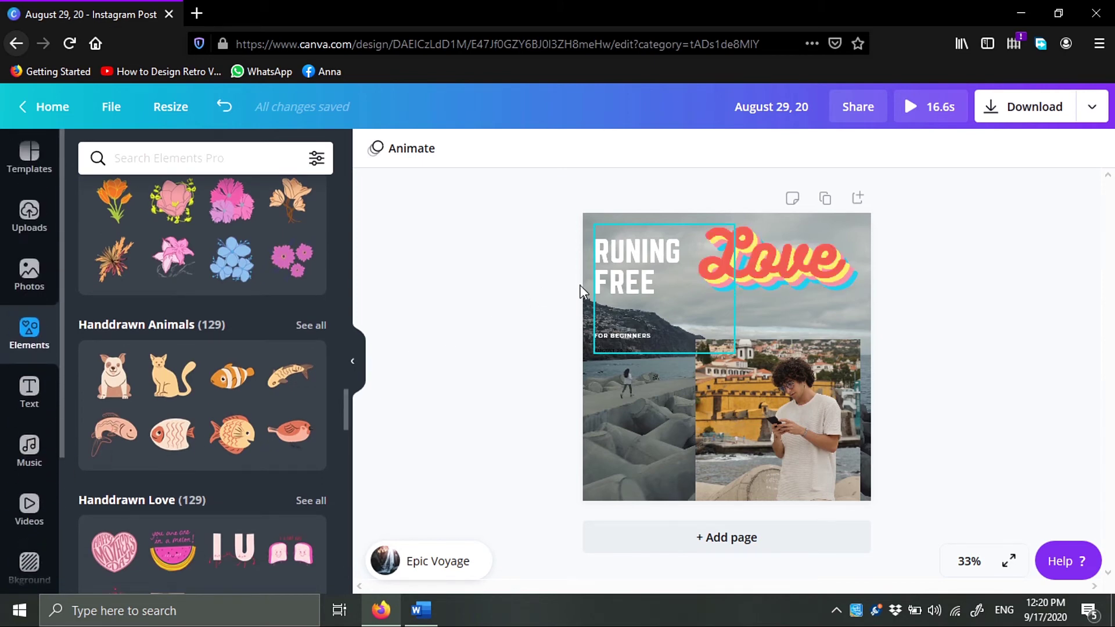
Apply the Neon effect to the RUNING FREE text and lower its intensity to about 17.
click(635, 277)
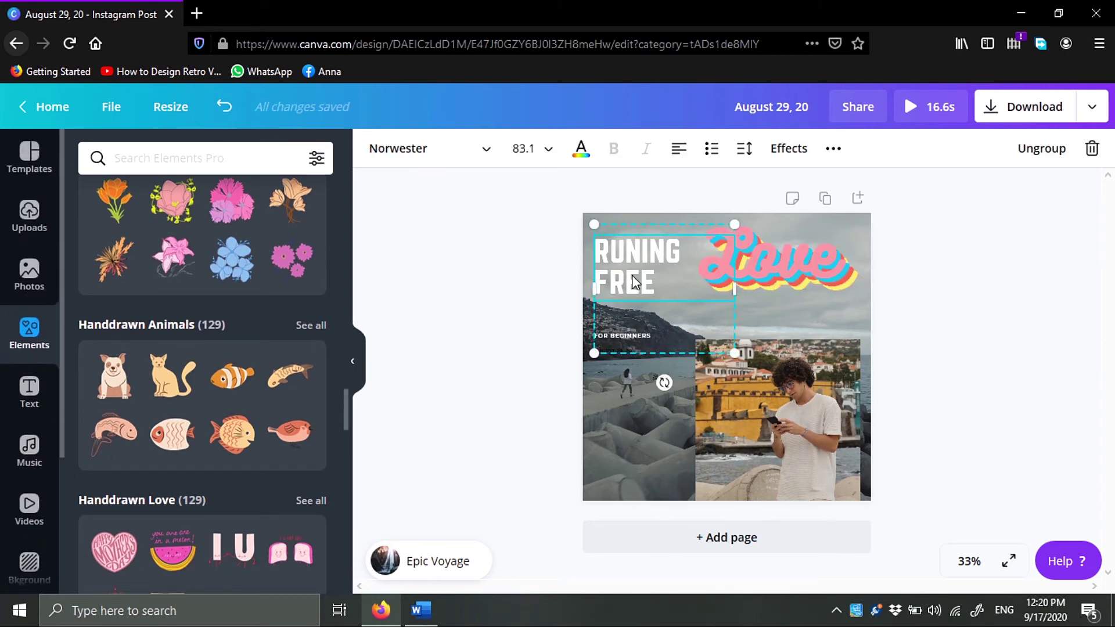
click(789, 151)
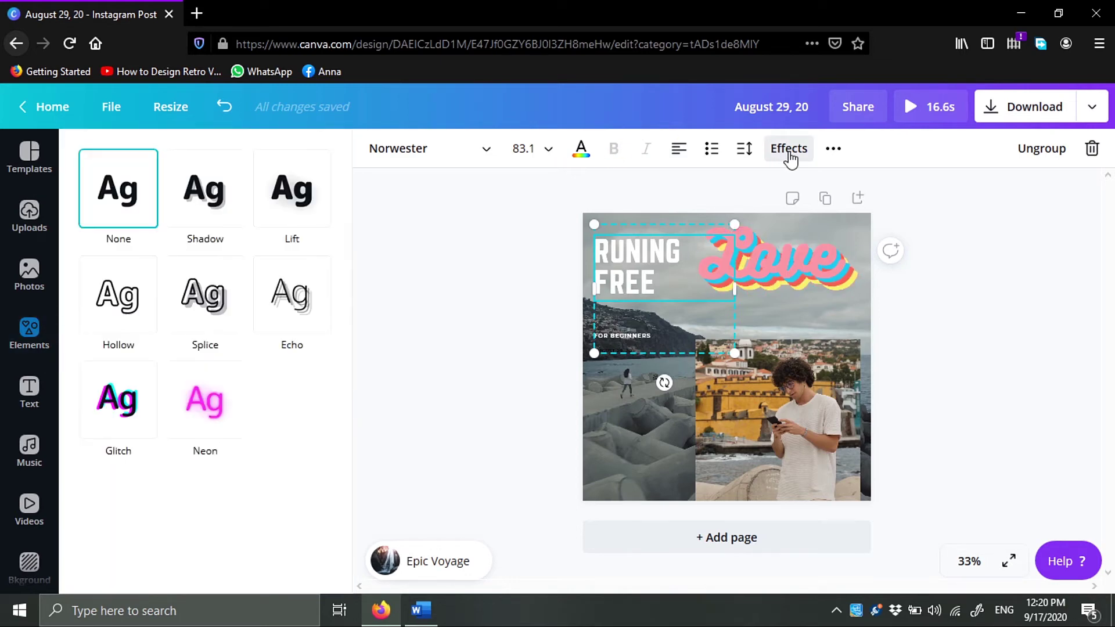
click(216, 412)
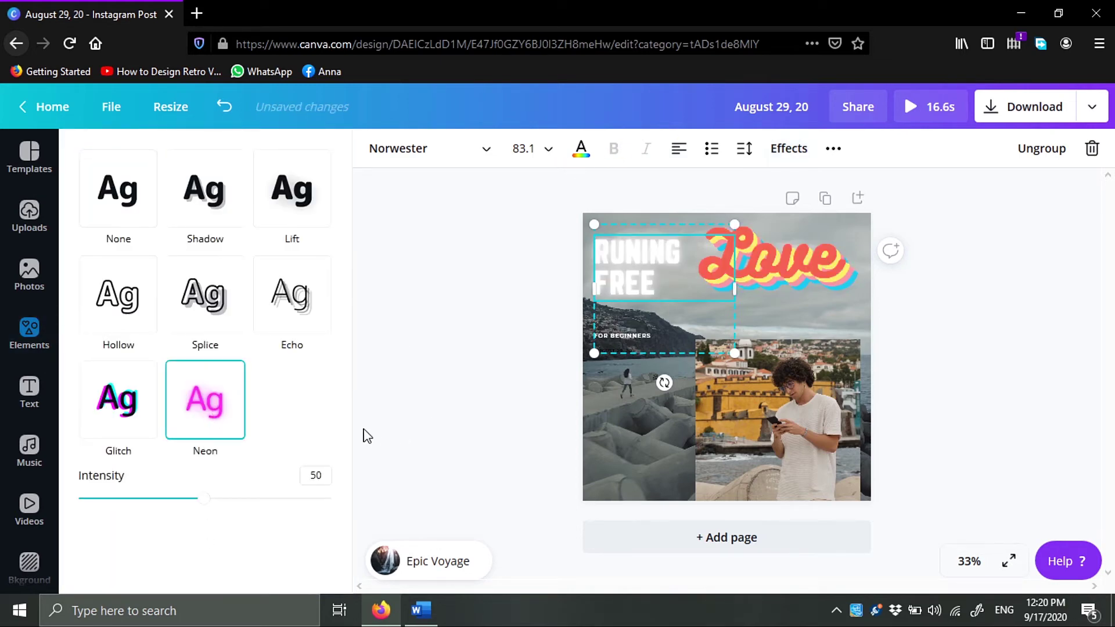
drag(206, 499, 117, 501)
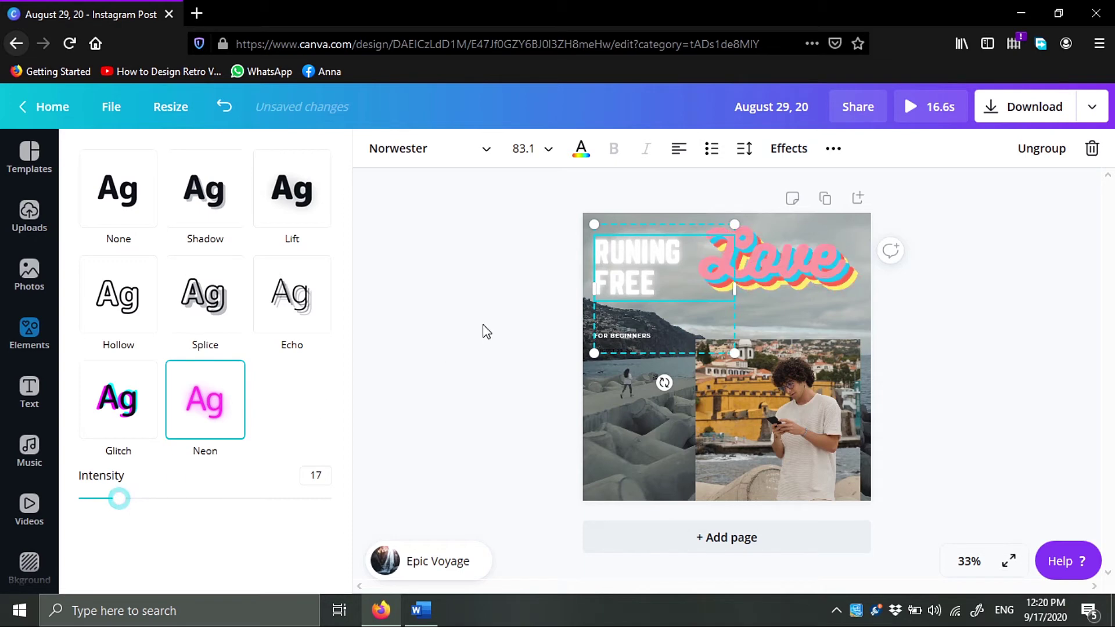
key(Escape)
click(546, 347)
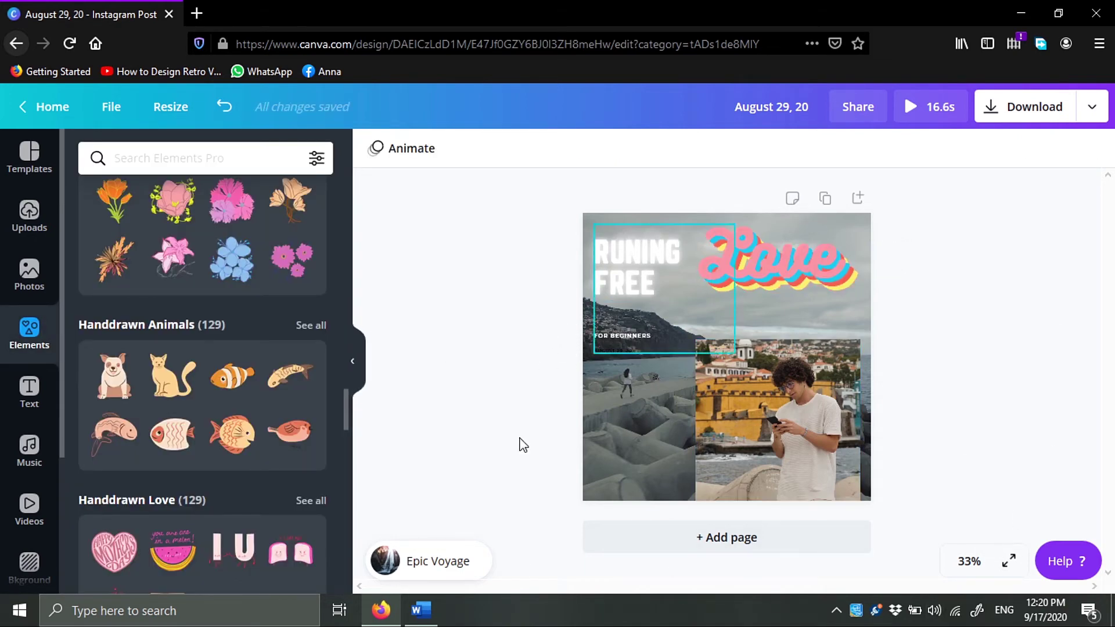
Preview the Block, Fade, Rise, Baseline, Stomp and Neon page animations, then settle on Scrapbook.
click(427, 154)
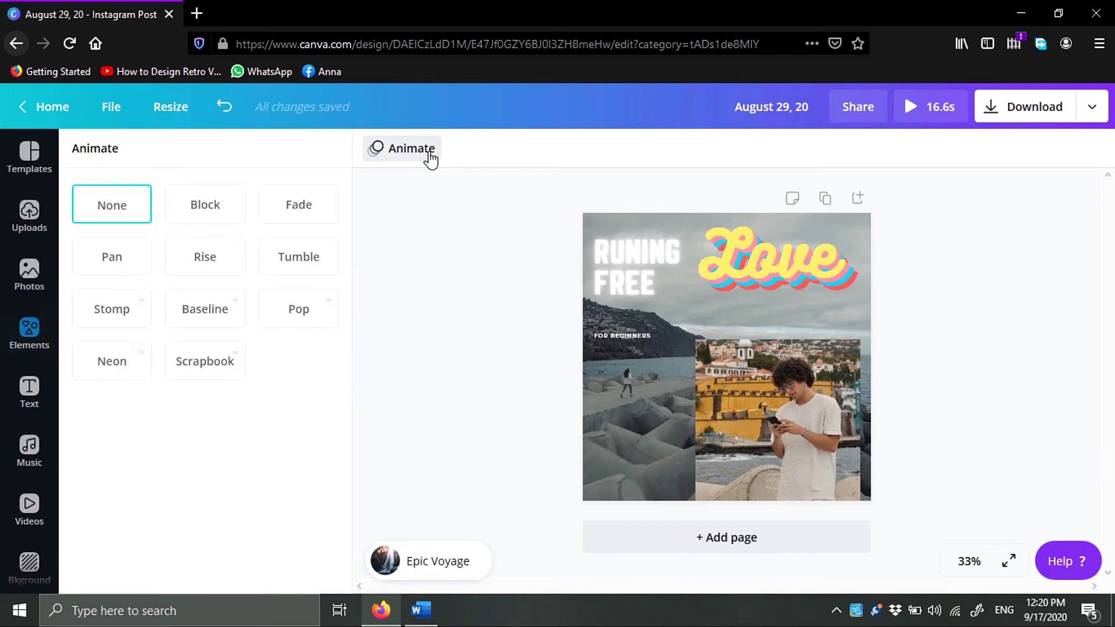
click(221, 211)
click(290, 213)
click(227, 258)
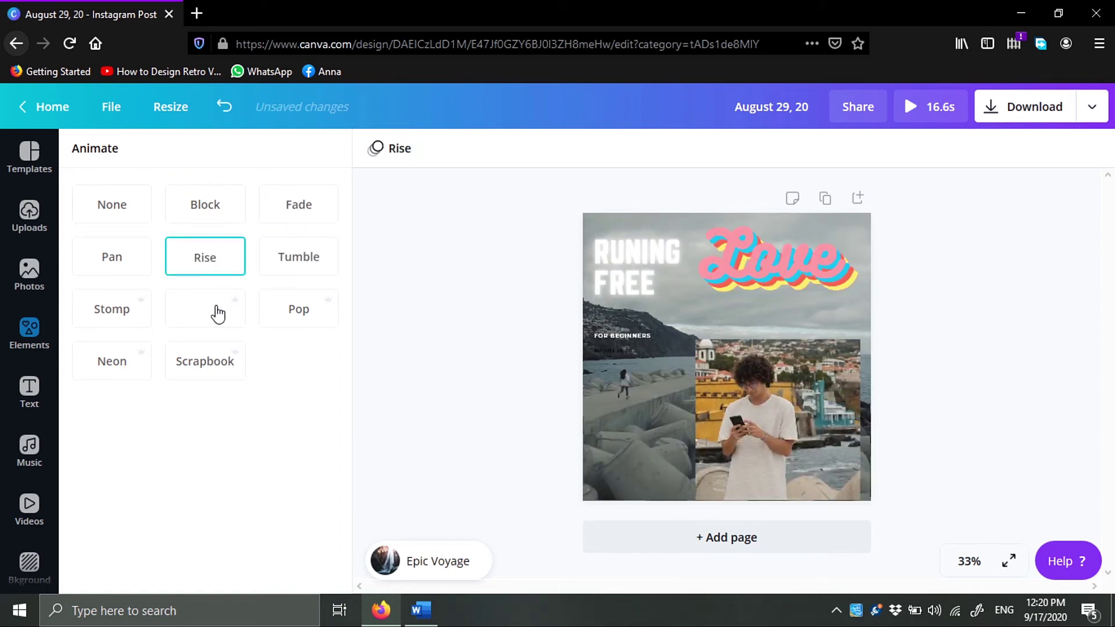
click(218, 314)
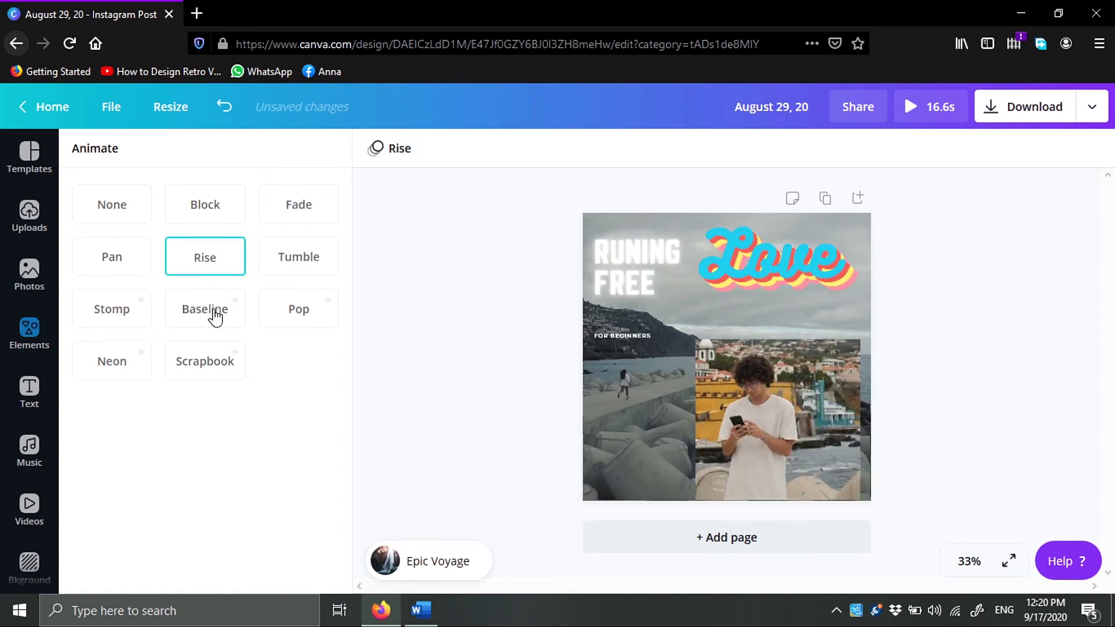
click(108, 323)
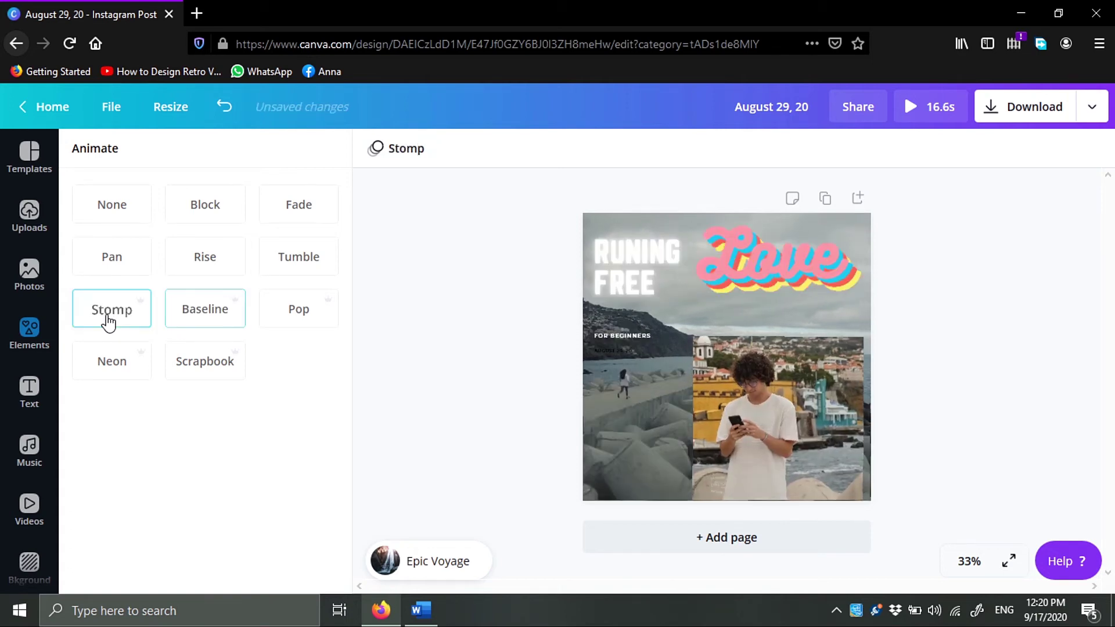
click(123, 363)
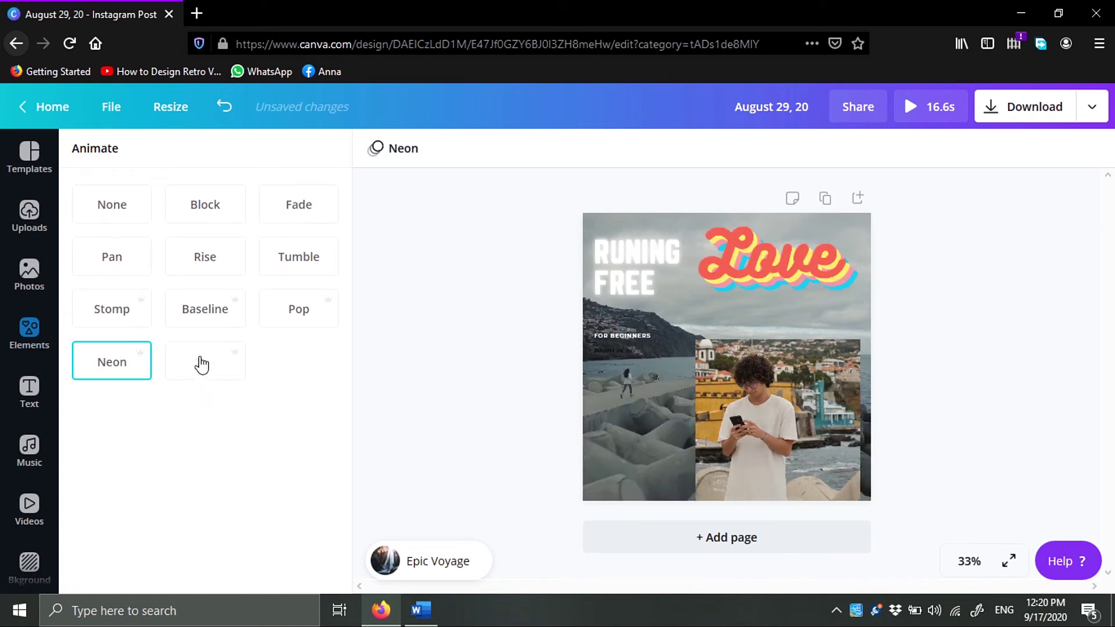
click(200, 365)
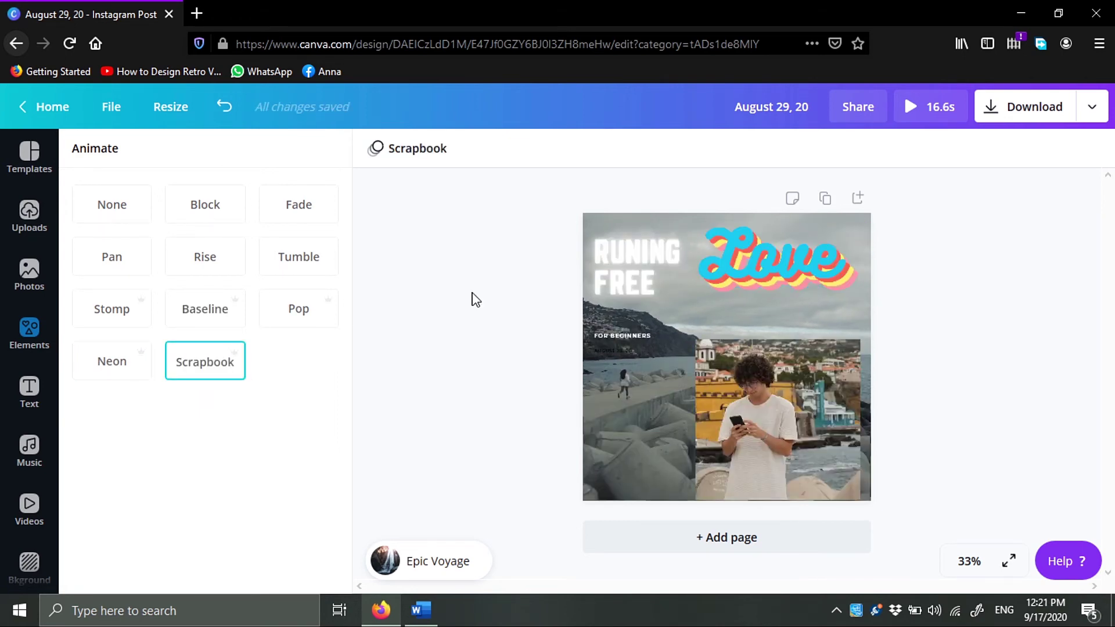
click(472, 268)
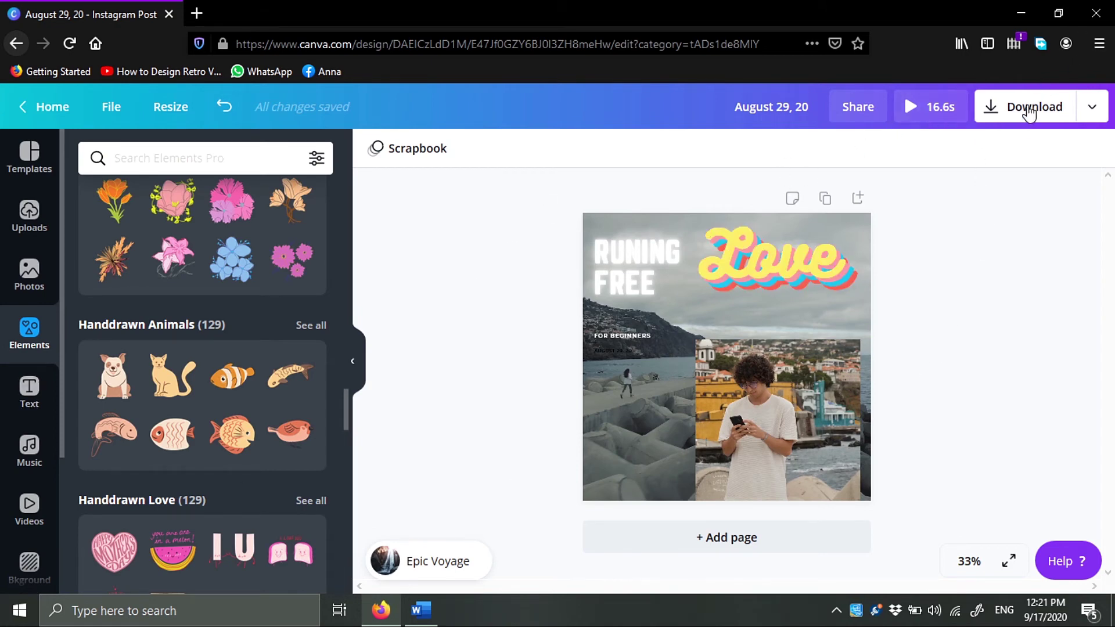
click(1007, 124)
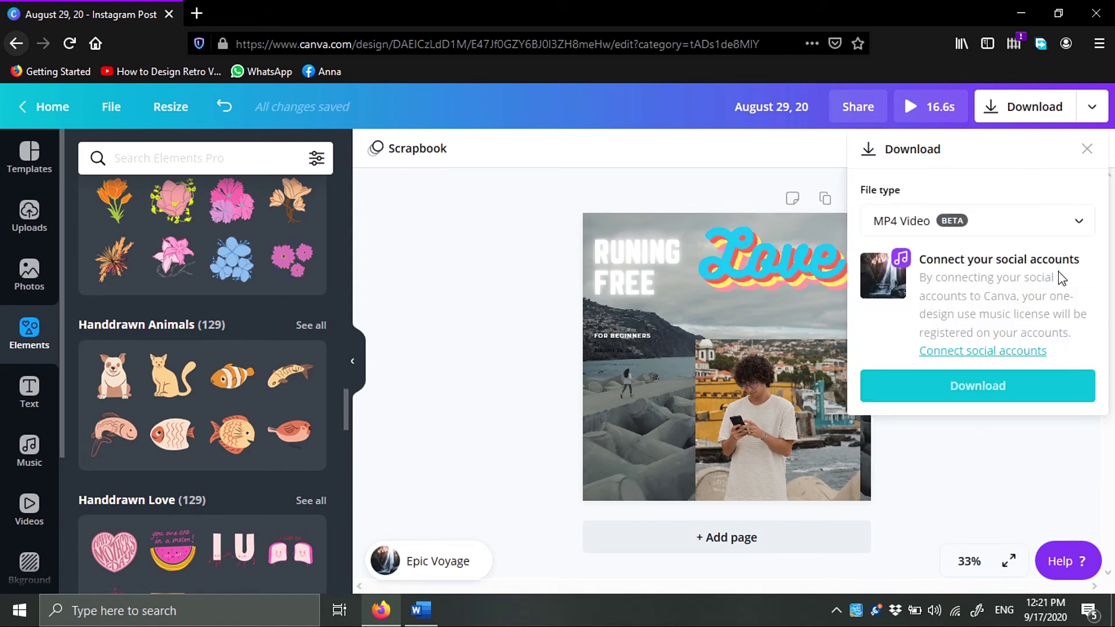
click(990, 217)
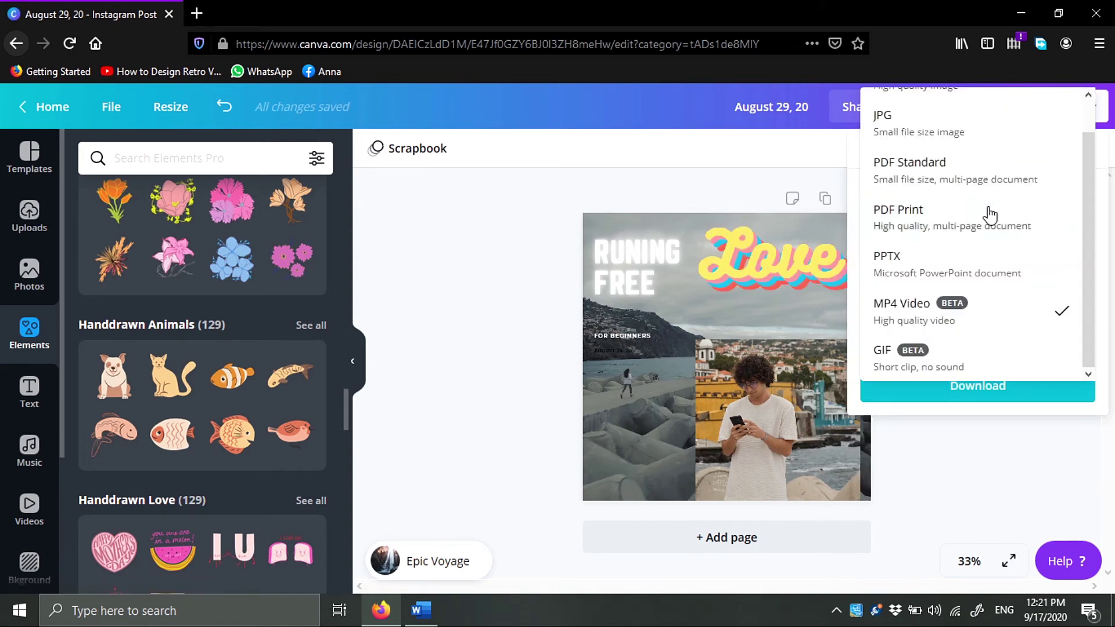
click(940, 317)
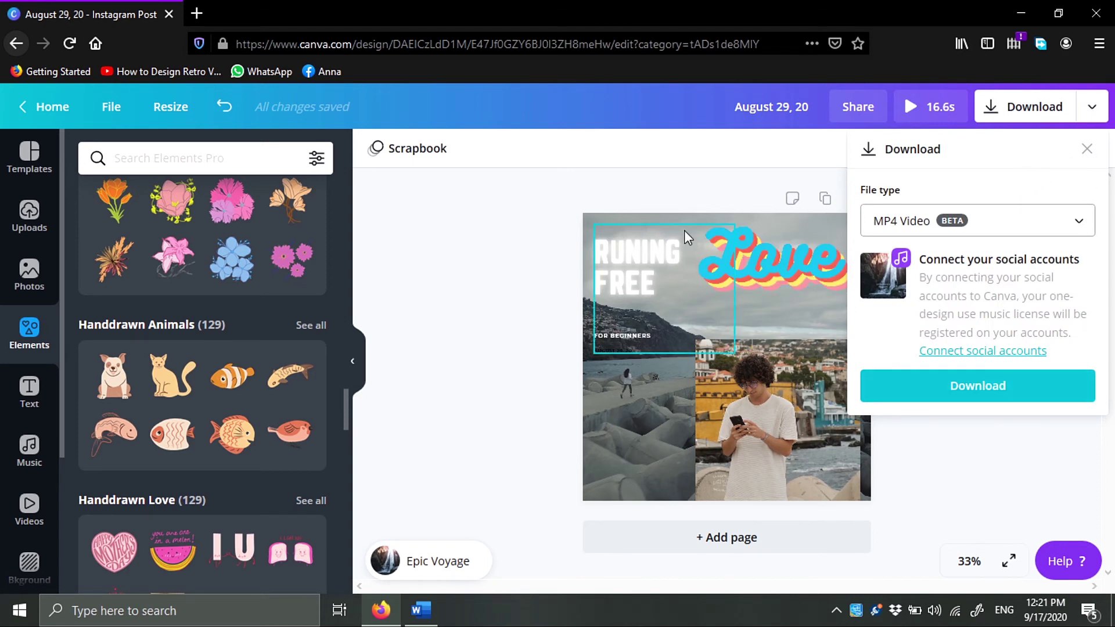
click(929, 108)
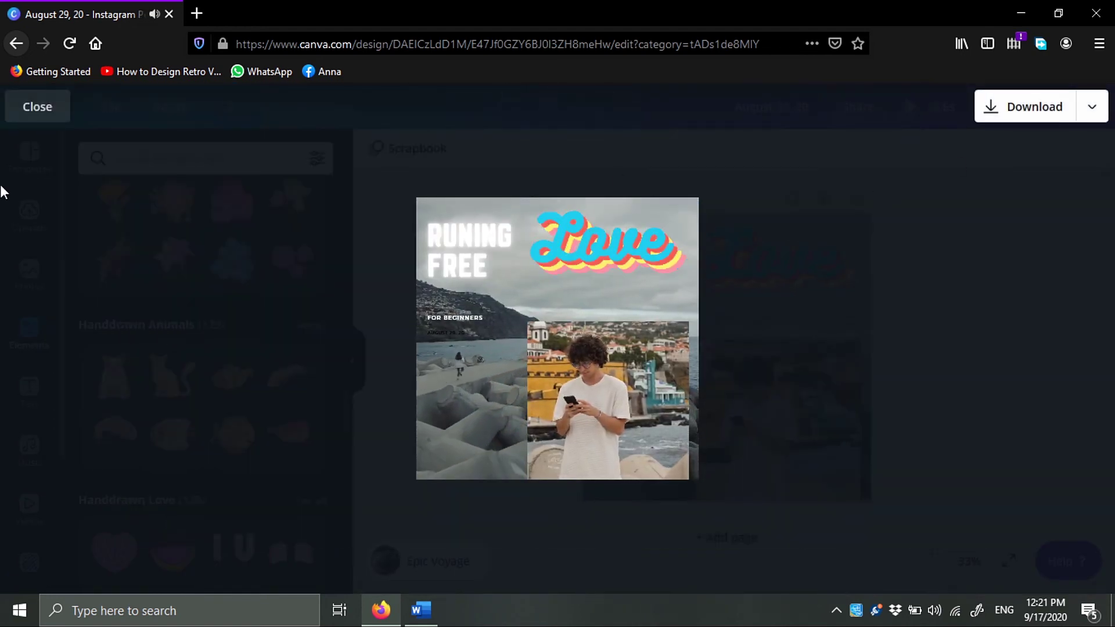
click(47, 110)
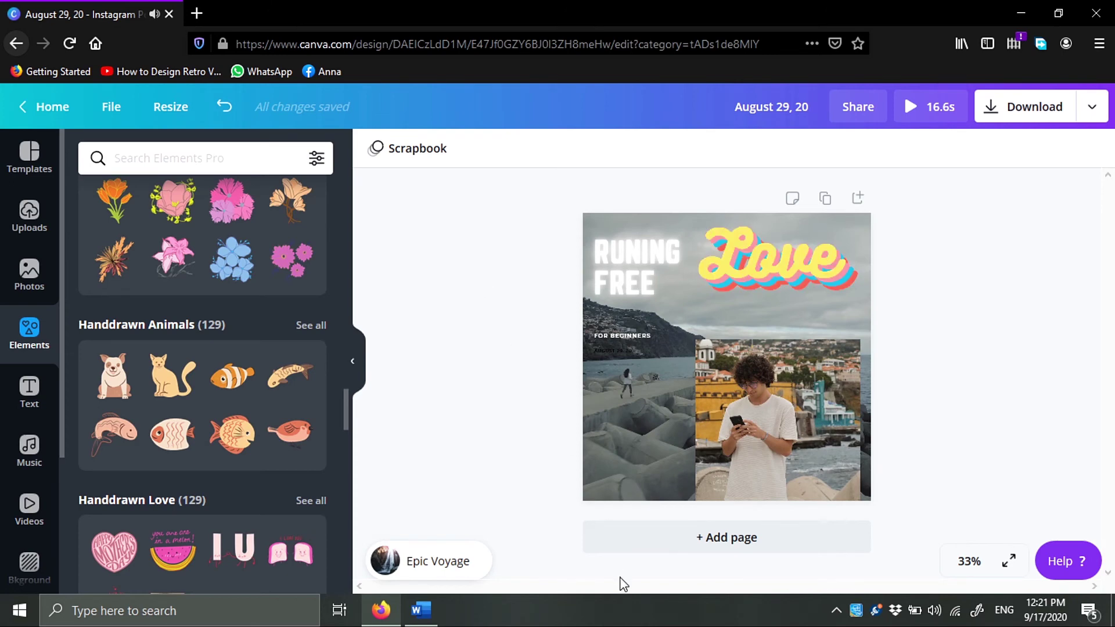
Add a blank second page and apply the Newsroom quote template to it.
click(688, 545)
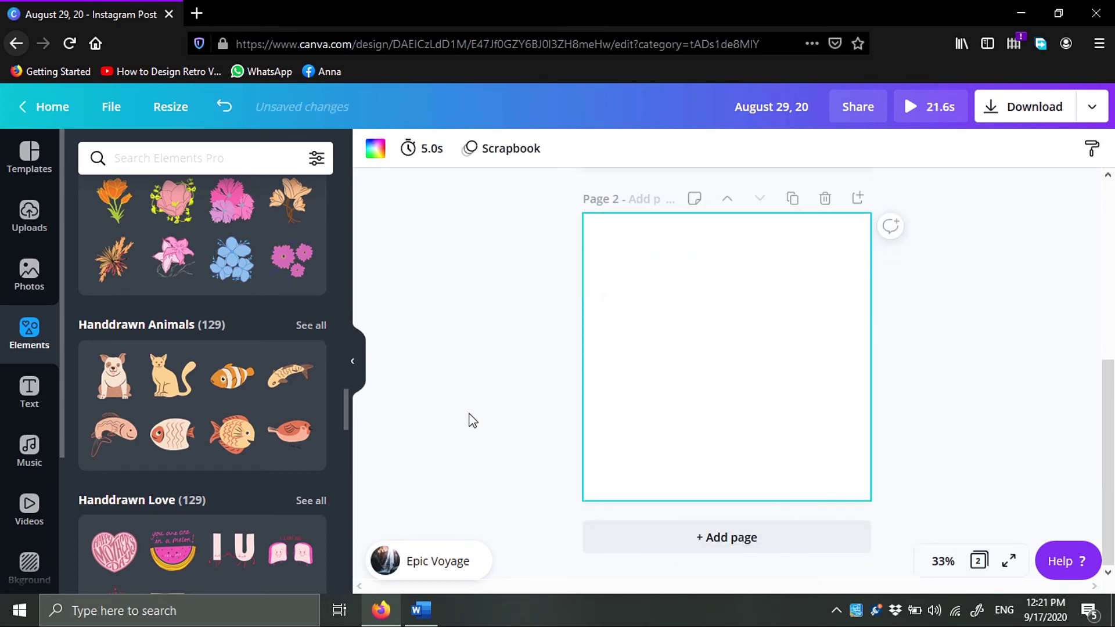
click(21, 169)
scroll(132, 463, down, 8)
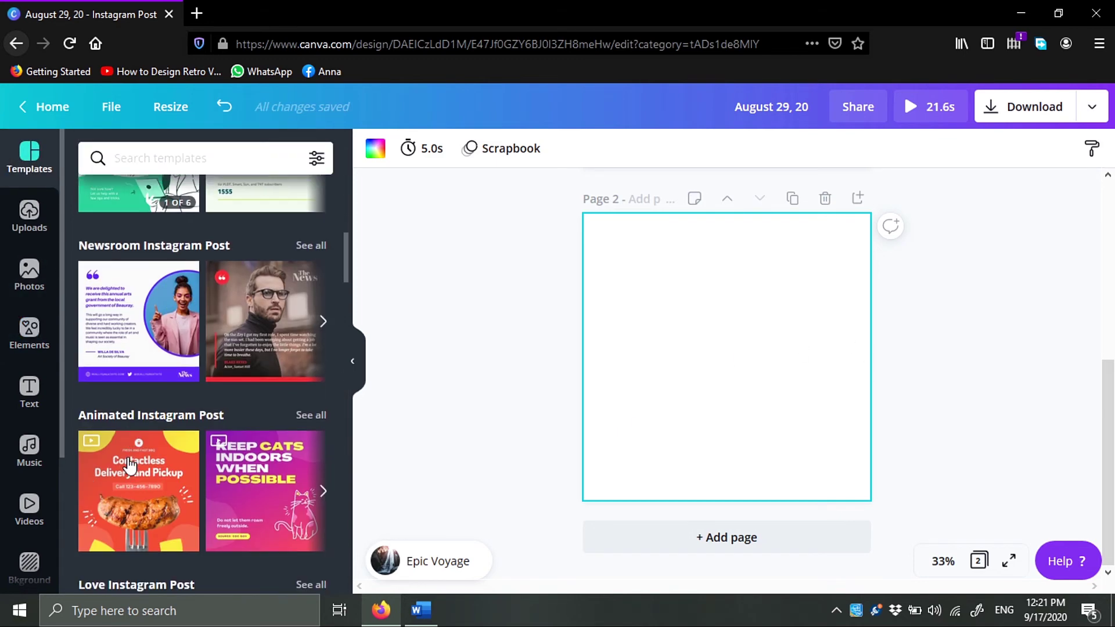
click(141, 312)
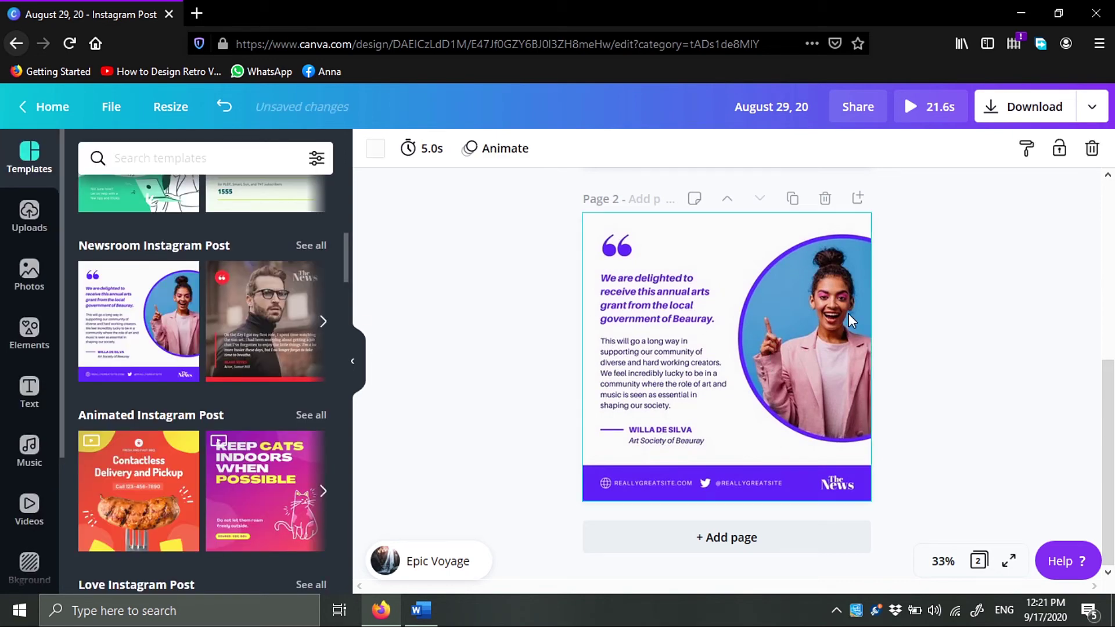
Replace the woman's photo in the circle frame with the fiery background video.
click(845, 315)
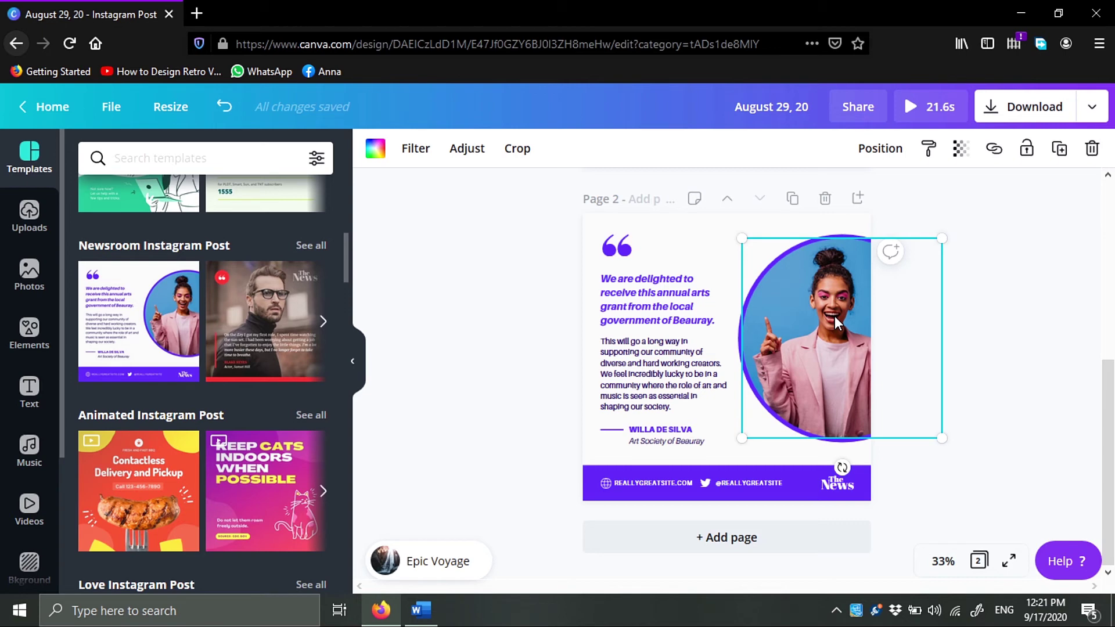
key(Delete)
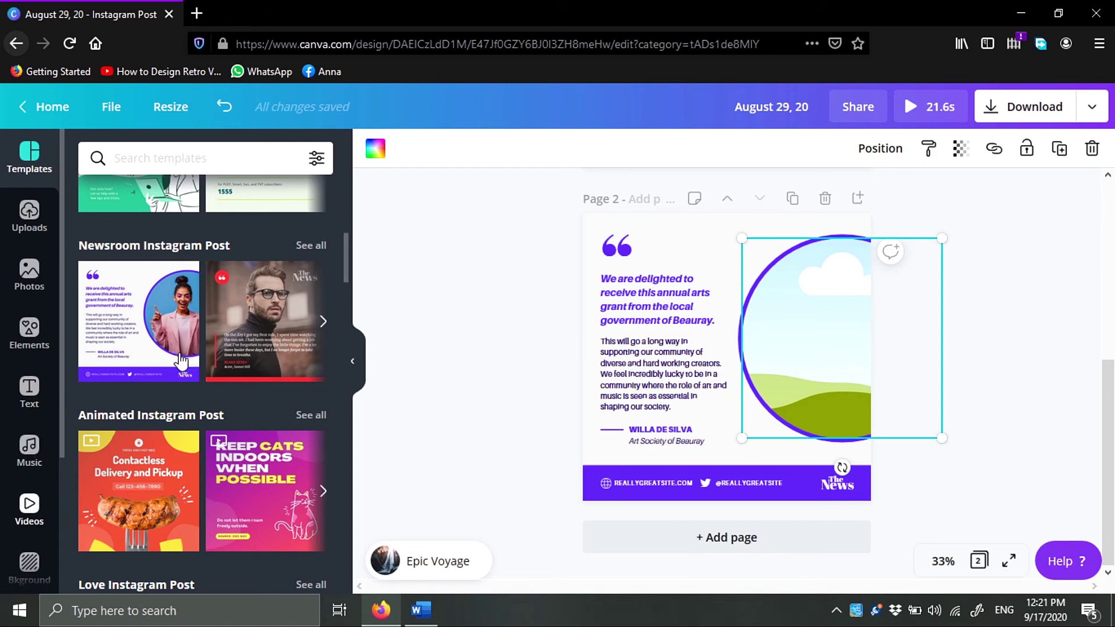
click(29, 506)
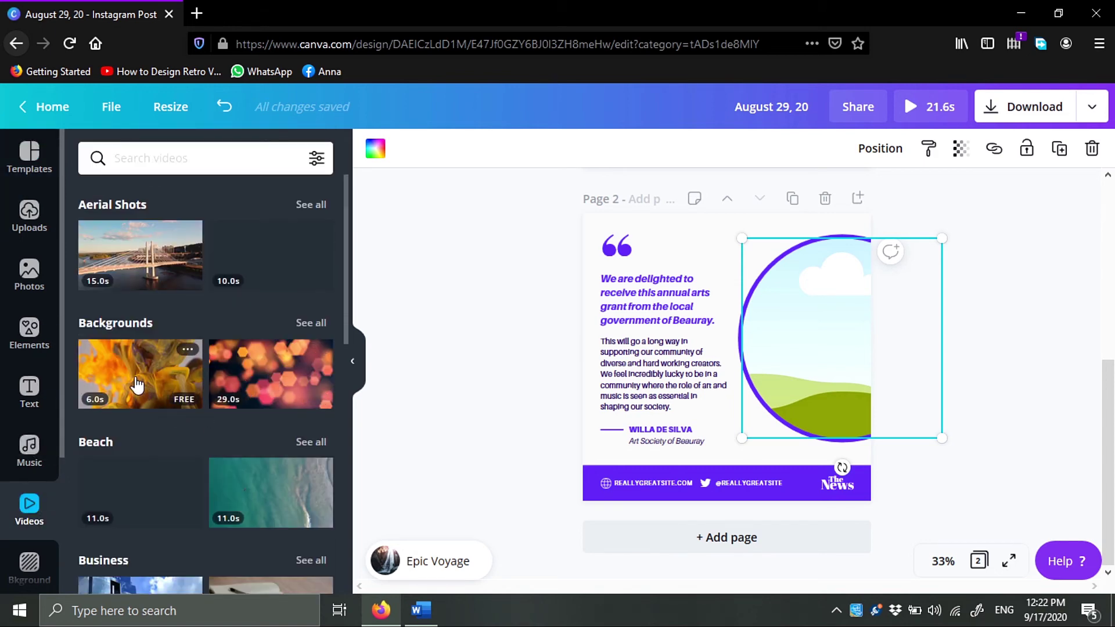
drag(141, 383, 810, 450)
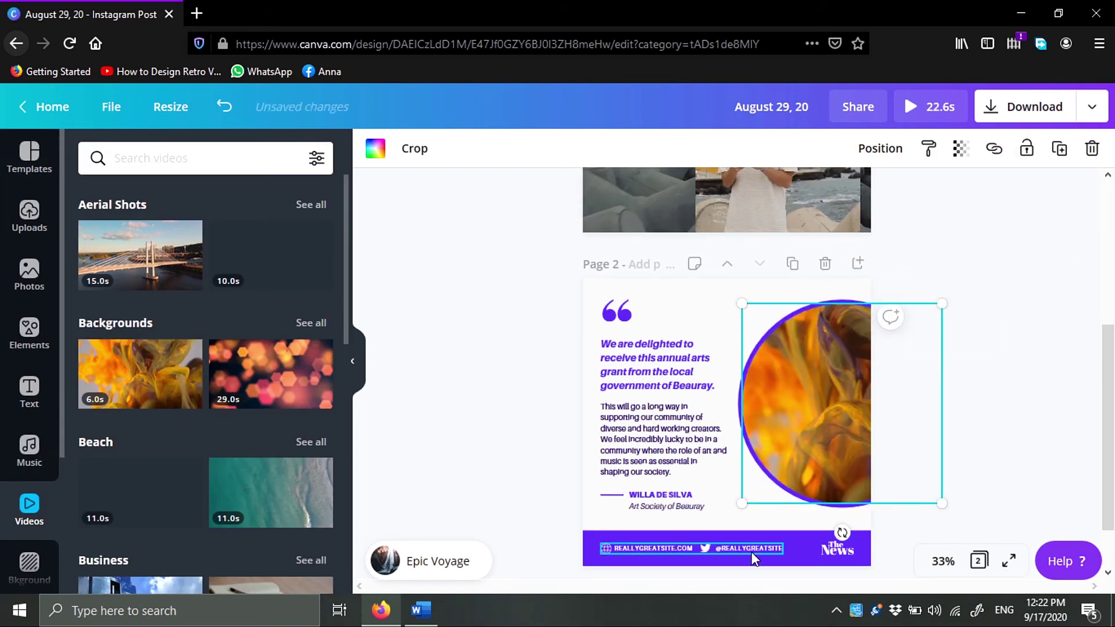
click(689, 325)
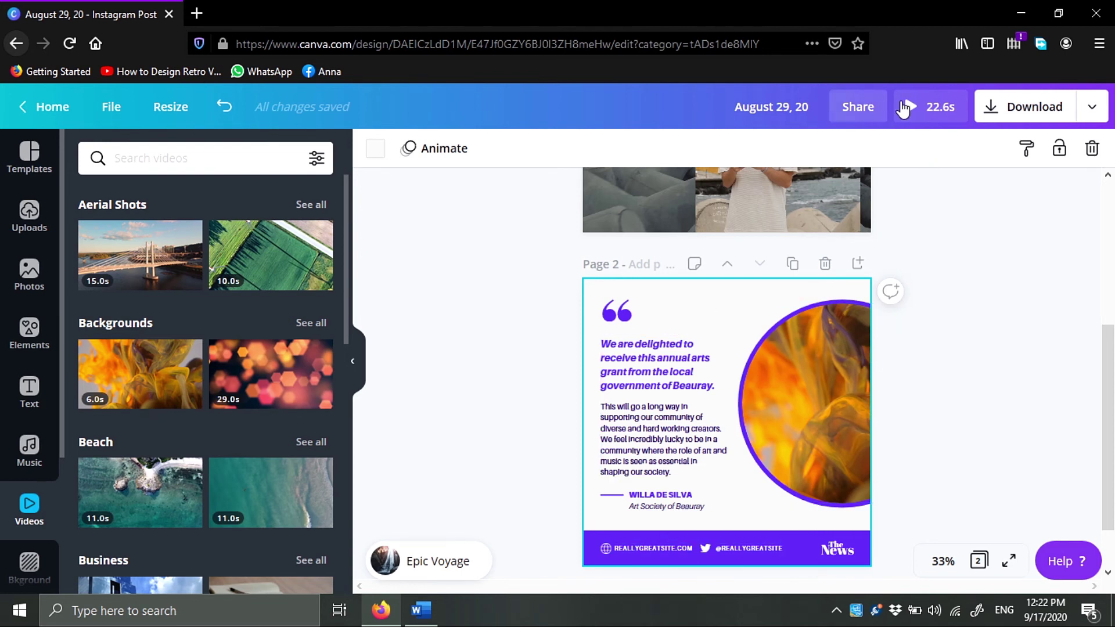
click(824, 344)
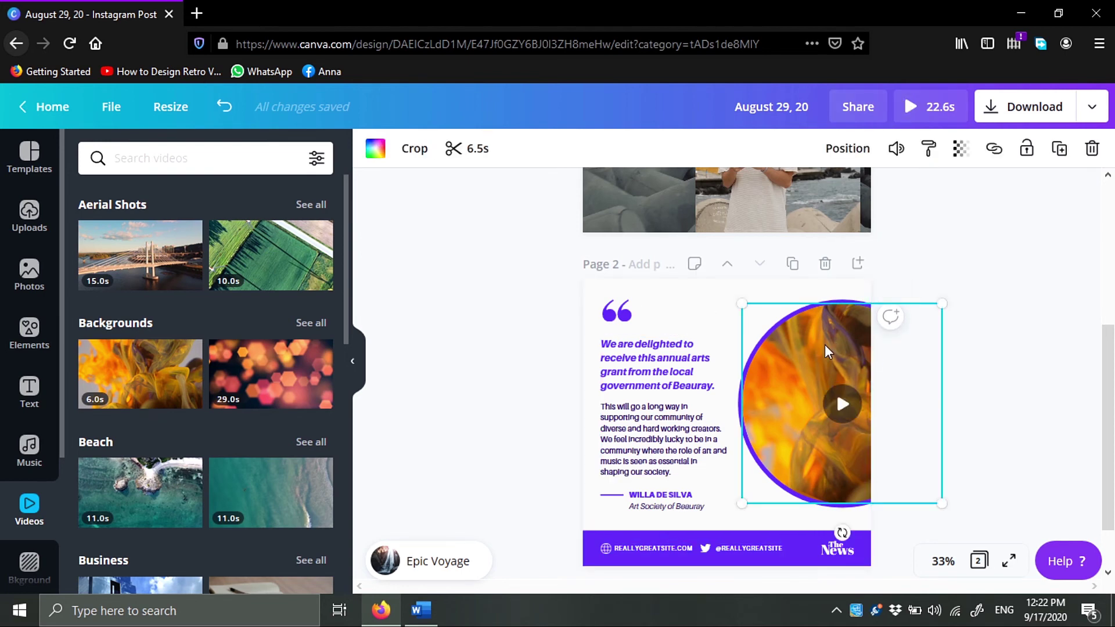
click(1036, 360)
click(842, 404)
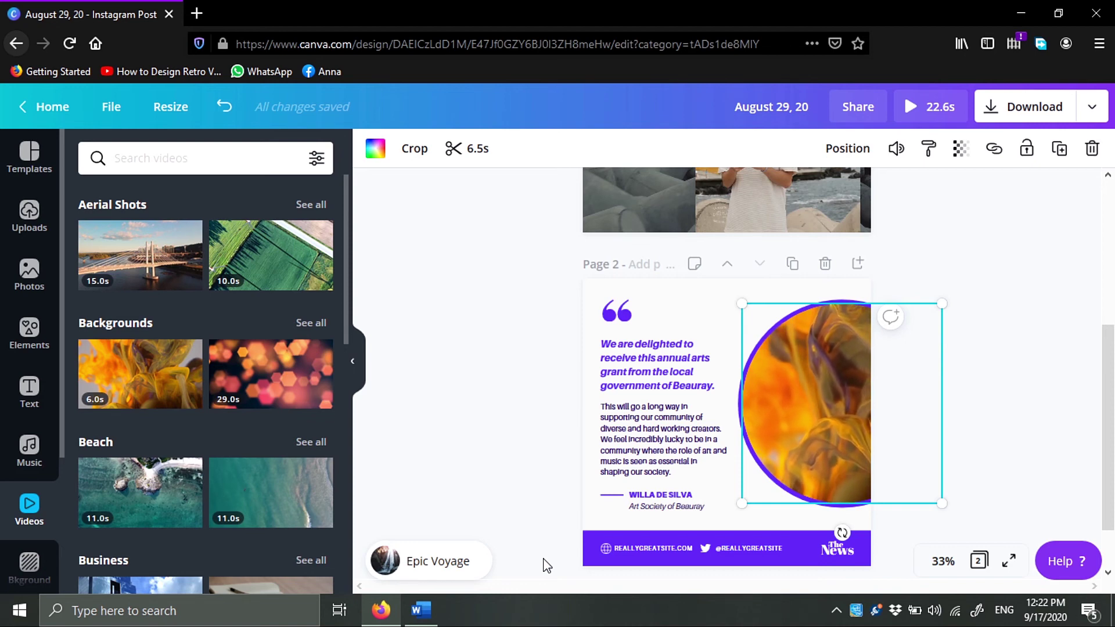
click(540, 361)
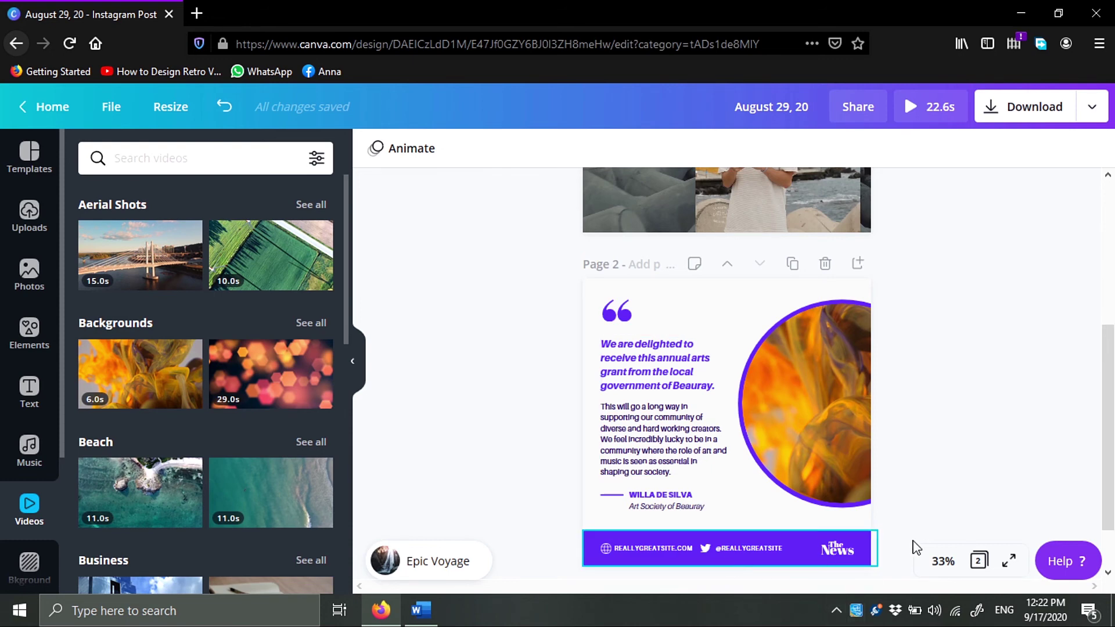
Add a blank third page and place a circle frame on it.
scroll(929, 525, down, 1)
click(767, 549)
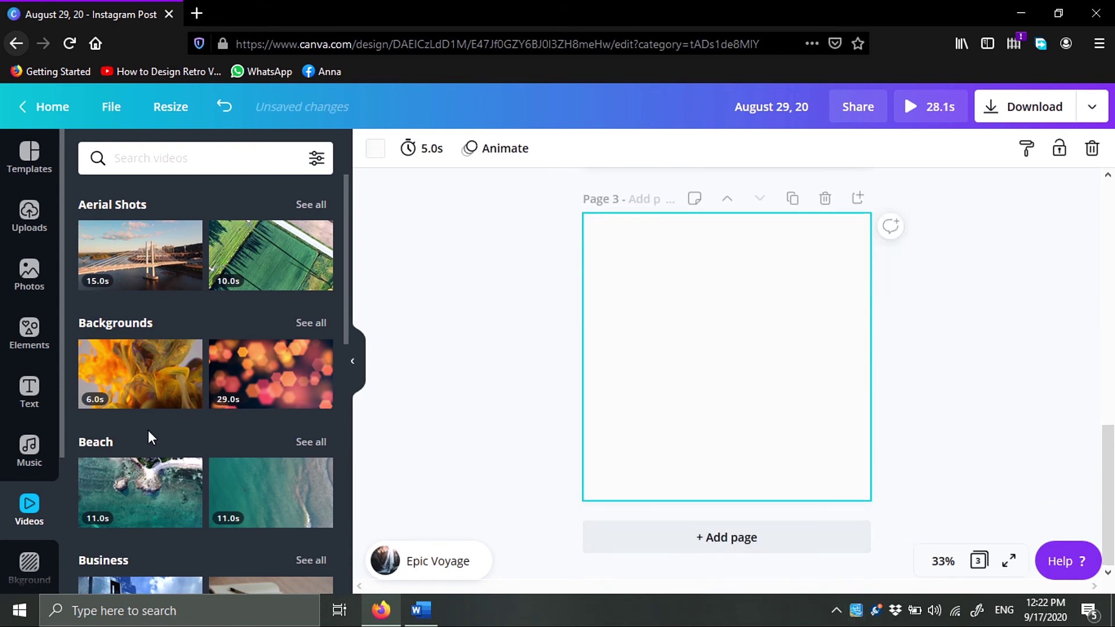
click(39, 331)
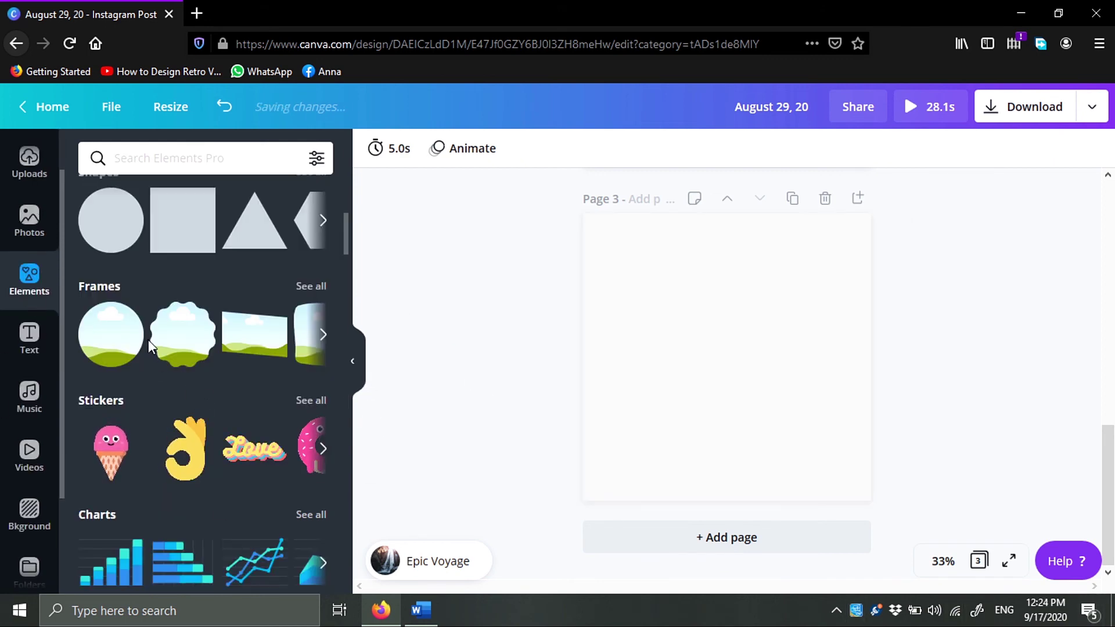
drag(146, 341, 645, 274)
Move the circle frame toward the top left and add a desktop-monitor frame at bottom right.
scroll(308, 343, down, 3)
scroll(309, 386, up, 5)
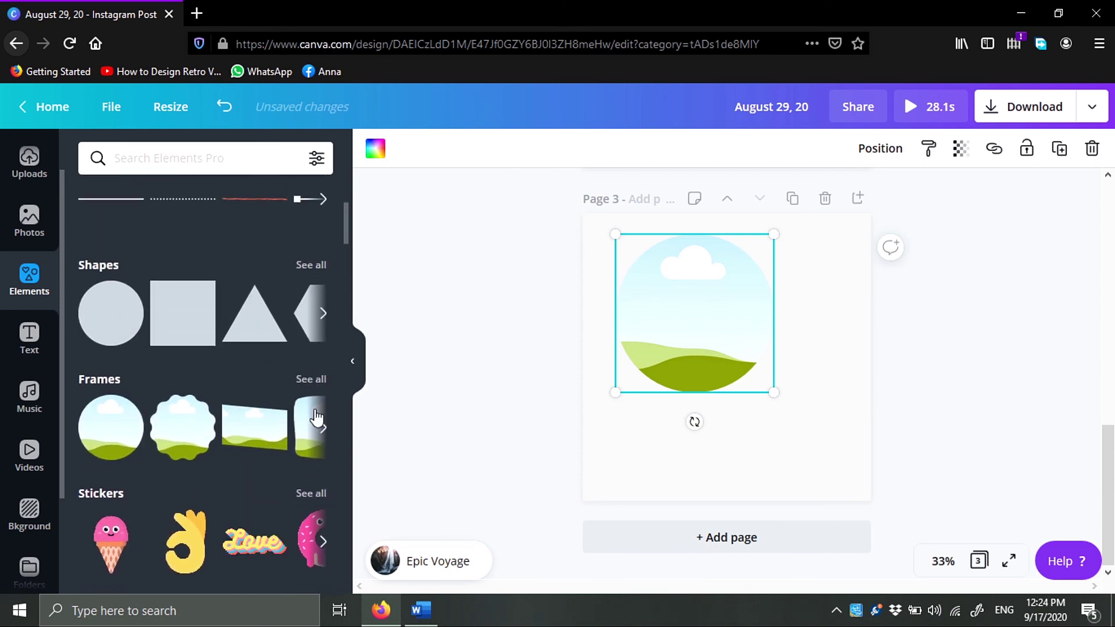
click(323, 428)
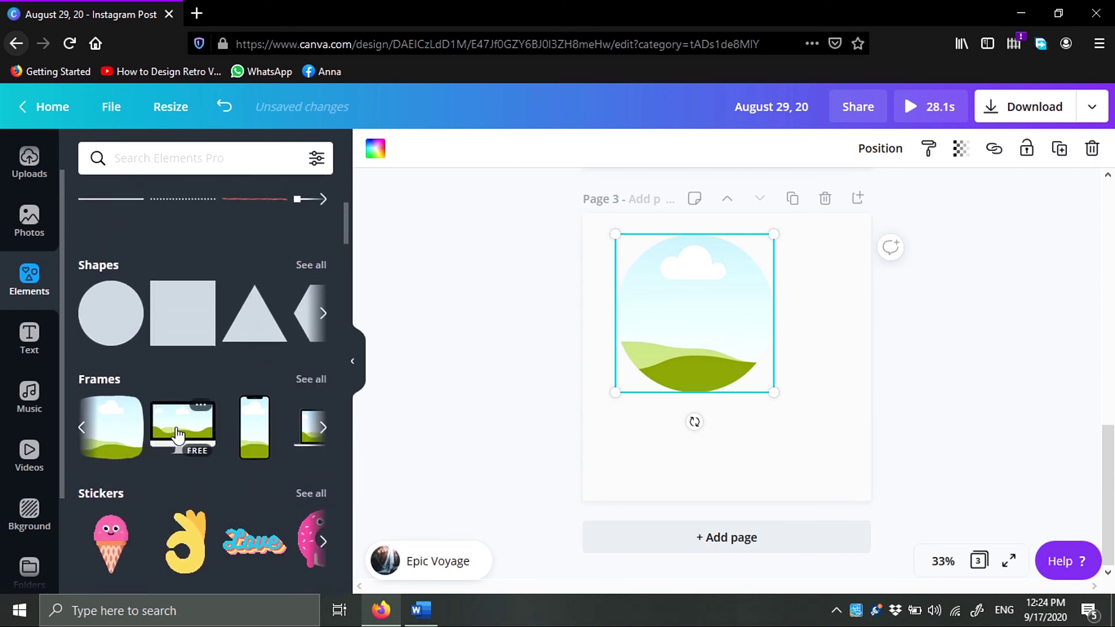
drag(710, 299, 669, 279)
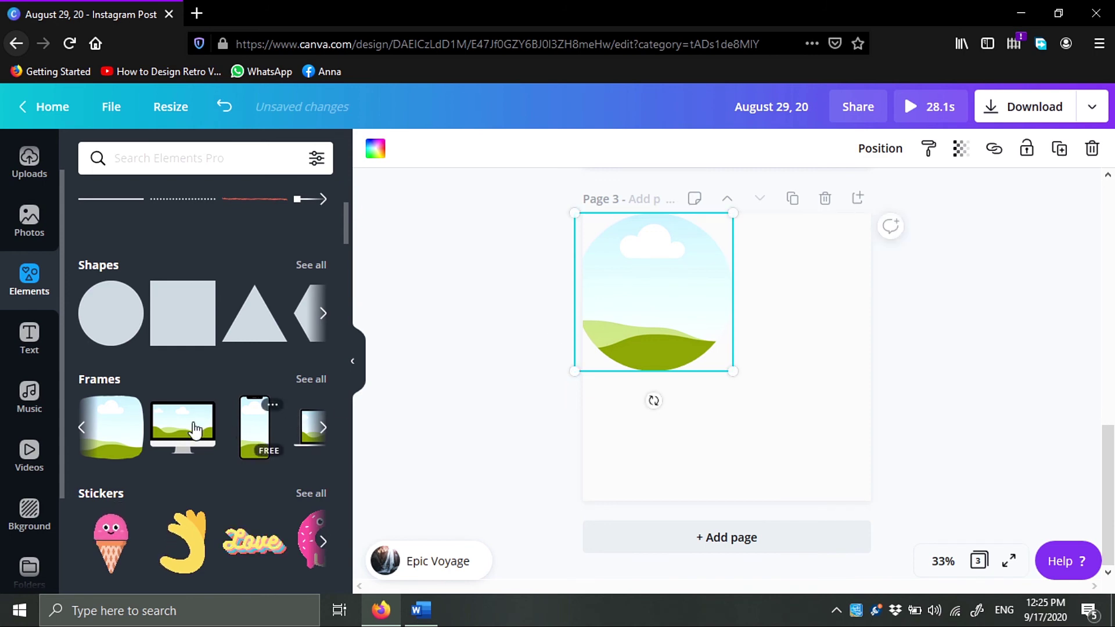
drag(177, 431, 776, 399)
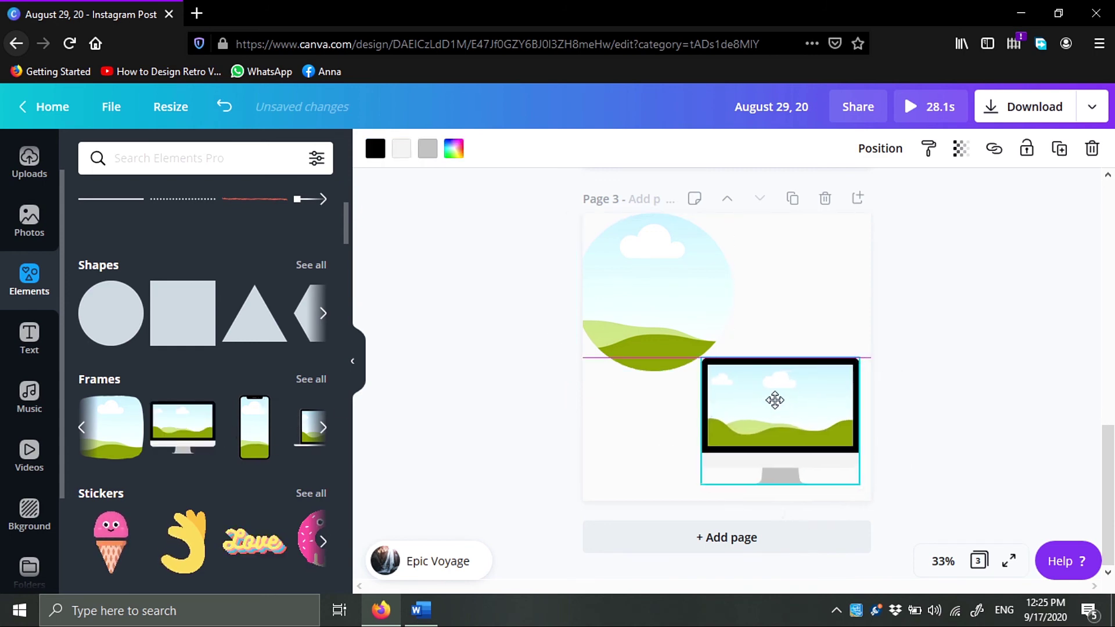
click(1047, 365)
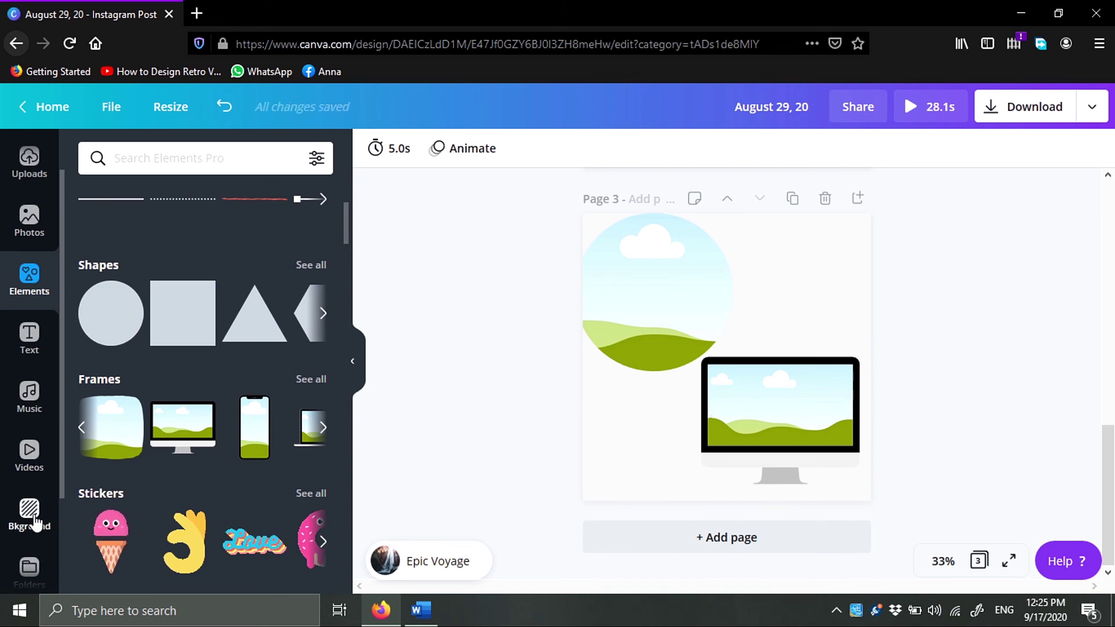
Drop the aerial green-field clip into the circle frame and the fiery clip into the monitor frame.
click(29, 456)
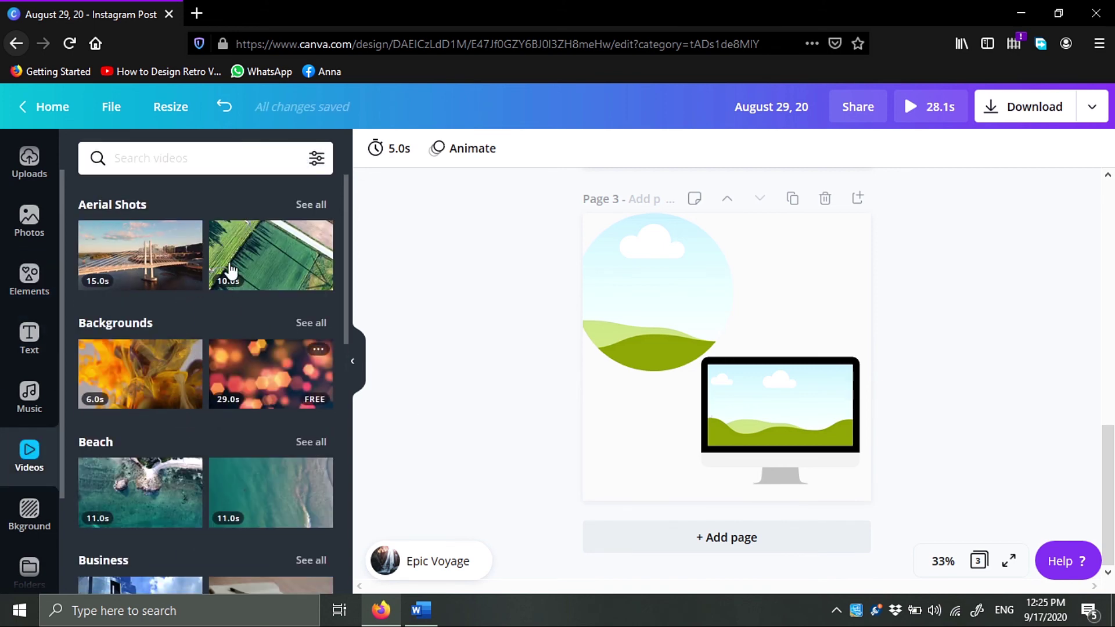
drag(238, 262, 634, 273)
drag(199, 366, 799, 399)
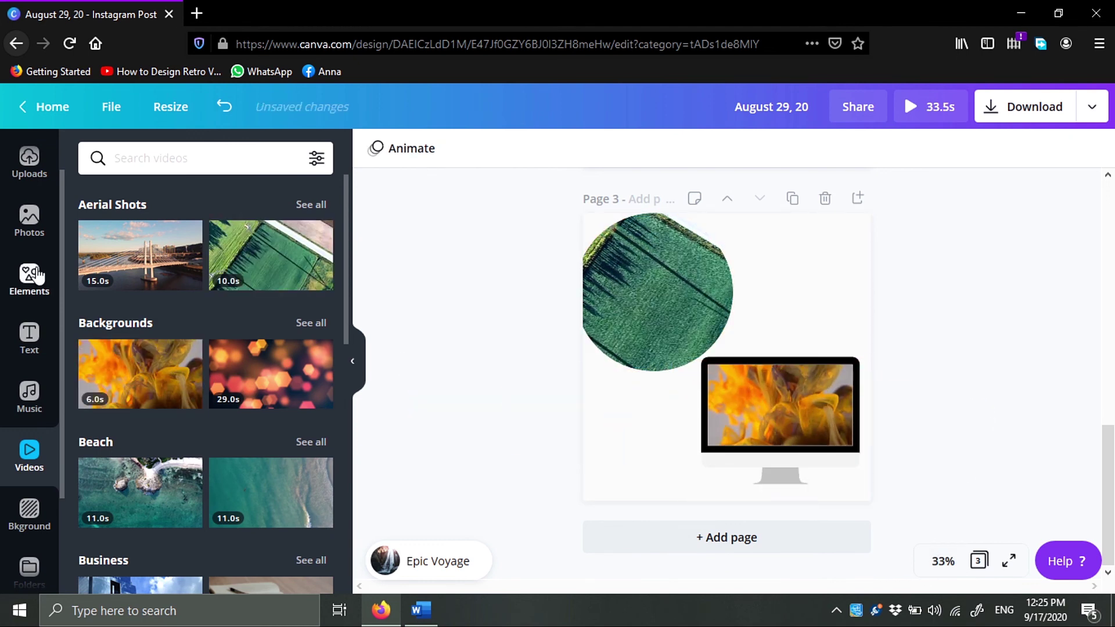
scroll(36, 276, up, 1)
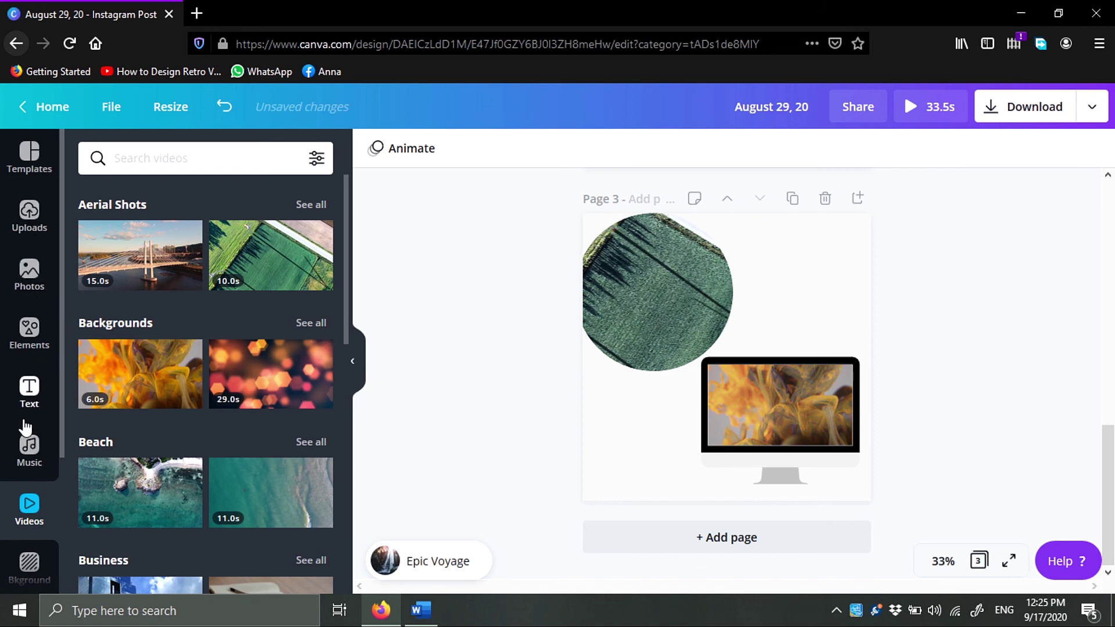
scroll(46, 331, down, 1)
scroll(46, 290, up, 1)
scroll(50, 329, down, 3)
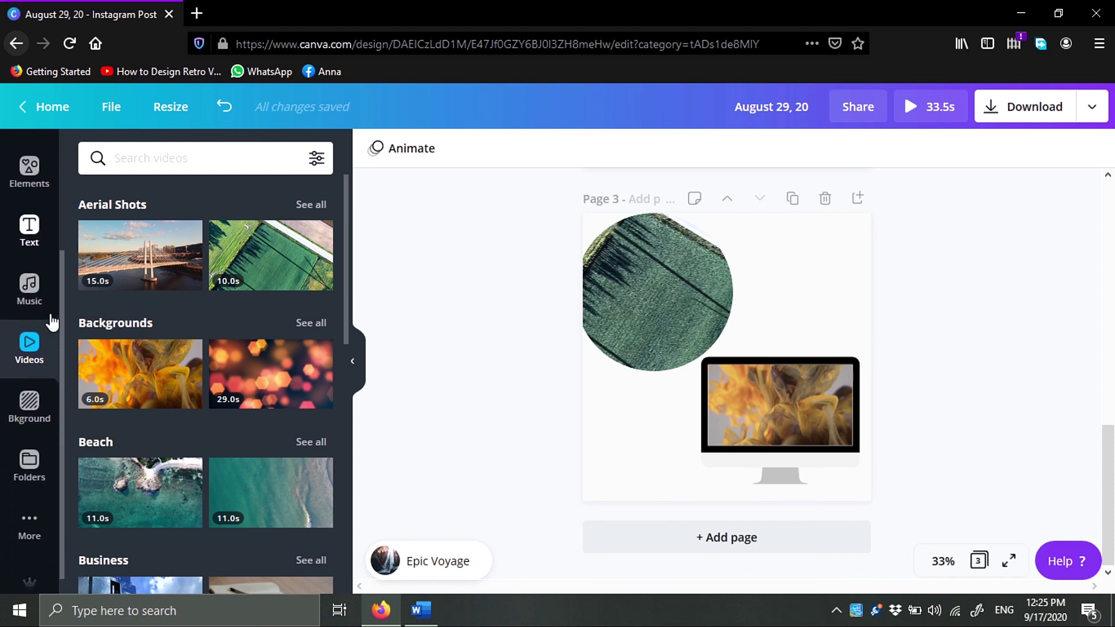
Set Page 3's background to the purple-to-teal gradient.
click(30, 410)
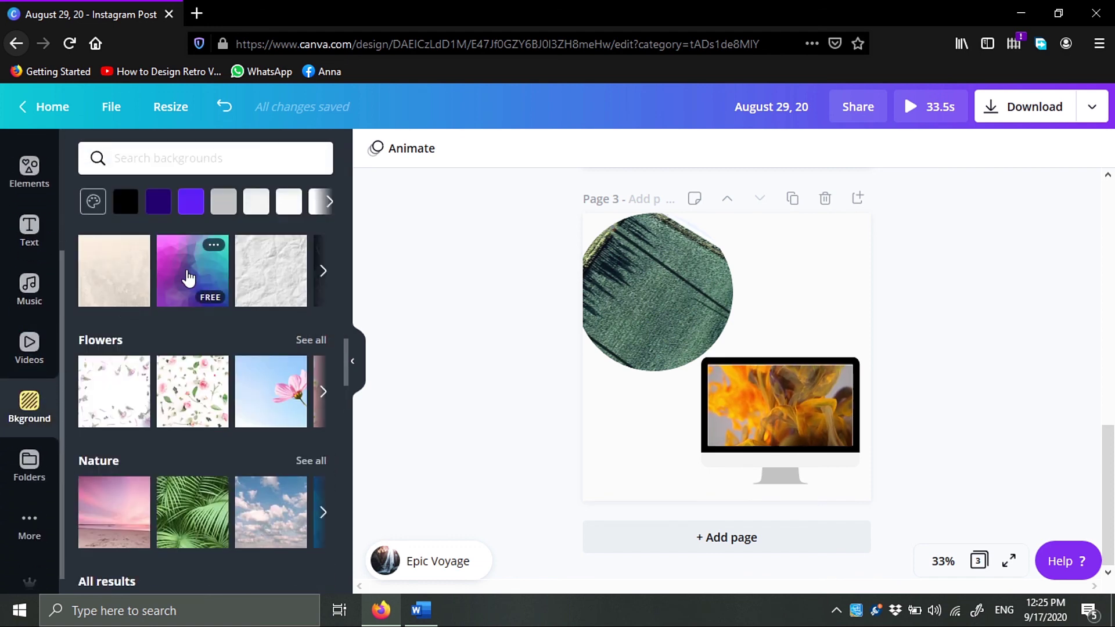
mouse_move(189, 279)
mouse_down()
mouse_move(799, 281)
mouse_move(774, 267)
mouse_move(666, 444)
mouse_move(87, 401)
mouse_move(174, 283)
mouse_up()
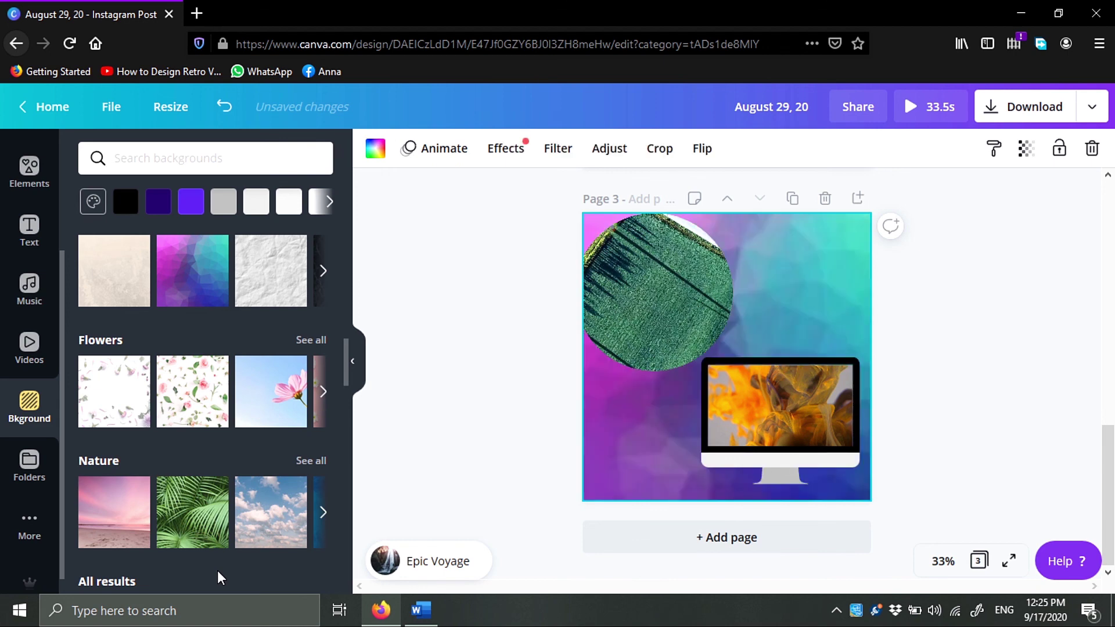
click(493, 273)
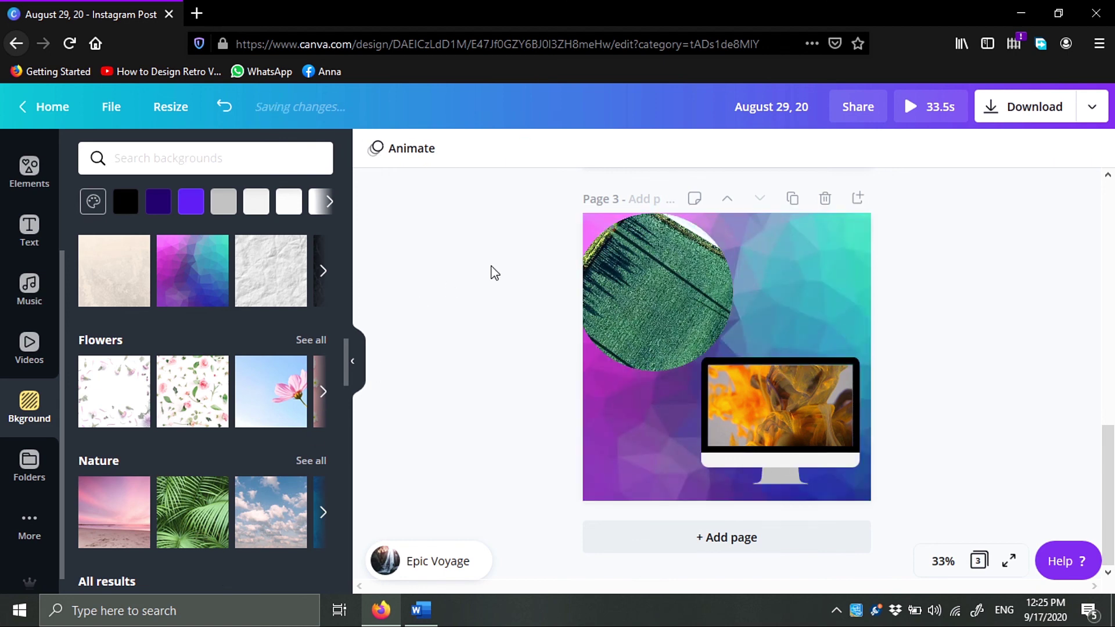
Give Page 3 the Block page animation and scroll back up to Page 1.
click(413, 147)
click(247, 206)
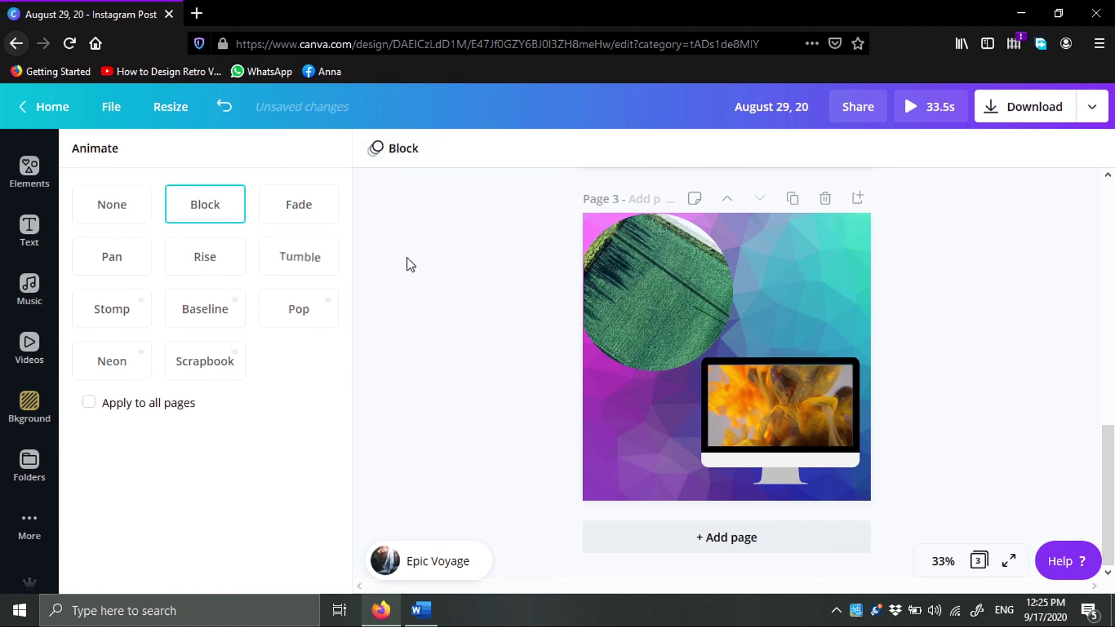
click(448, 263)
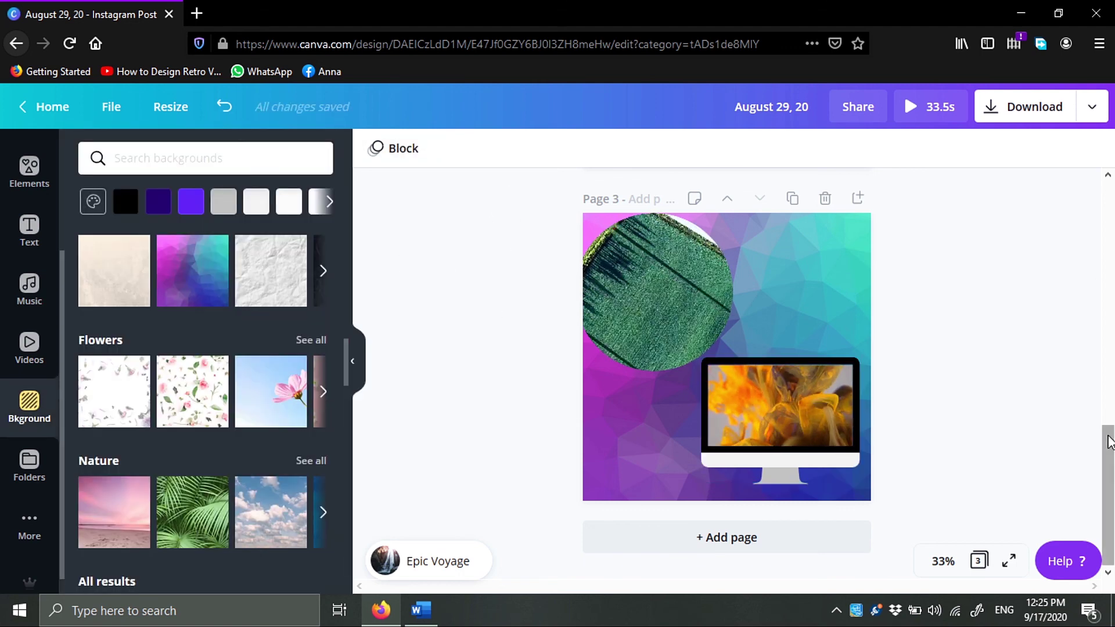
drag(1111, 452, 1113, 201)
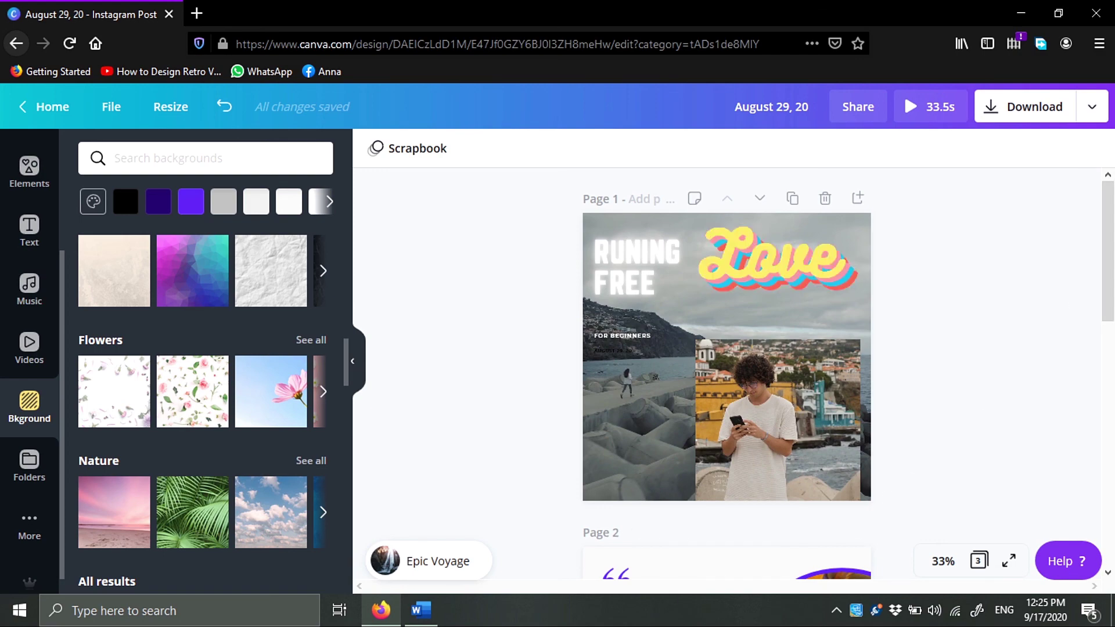